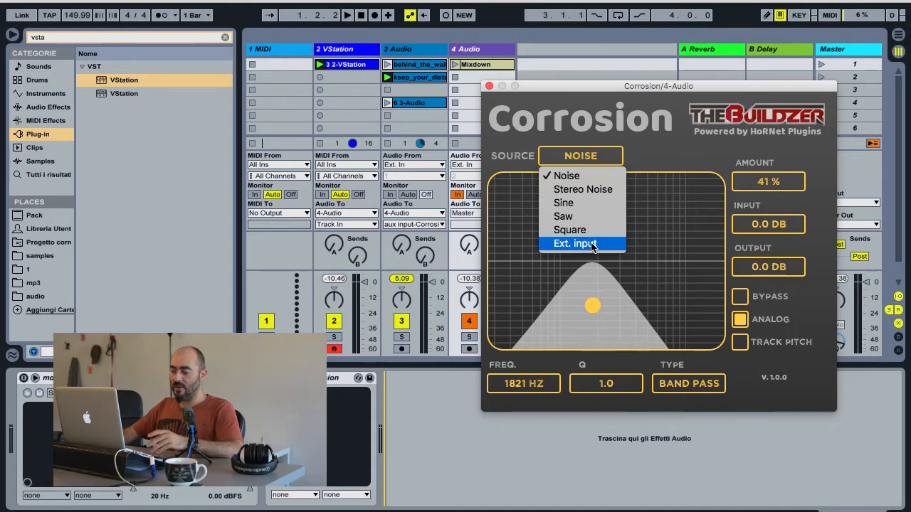
Try the Low Pass and High Pass filter types on the noise source, moving the filter to about 887 Hz with a Q of 0.7
{"action": "left_click", "coordinate": [652, 158]}
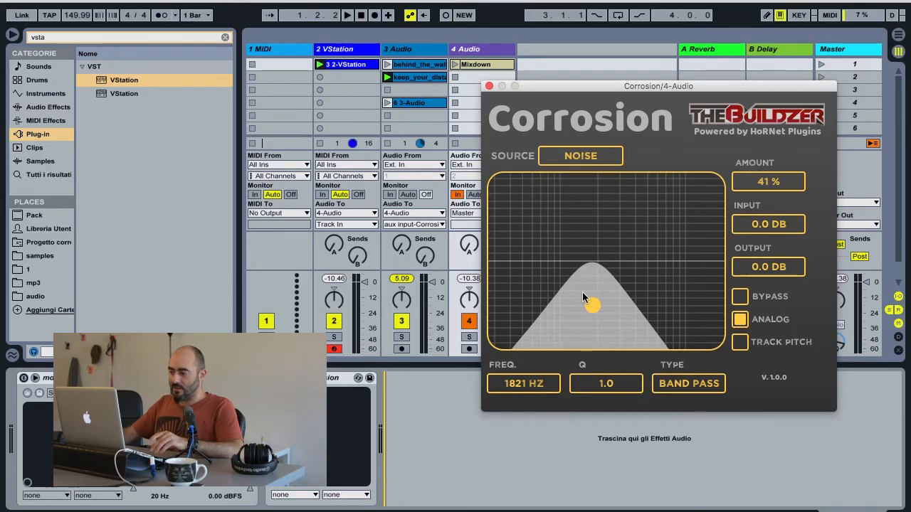
{"action": "left_click_drag", "start_coordinate": [592, 305], "coordinate": [616, 274]}
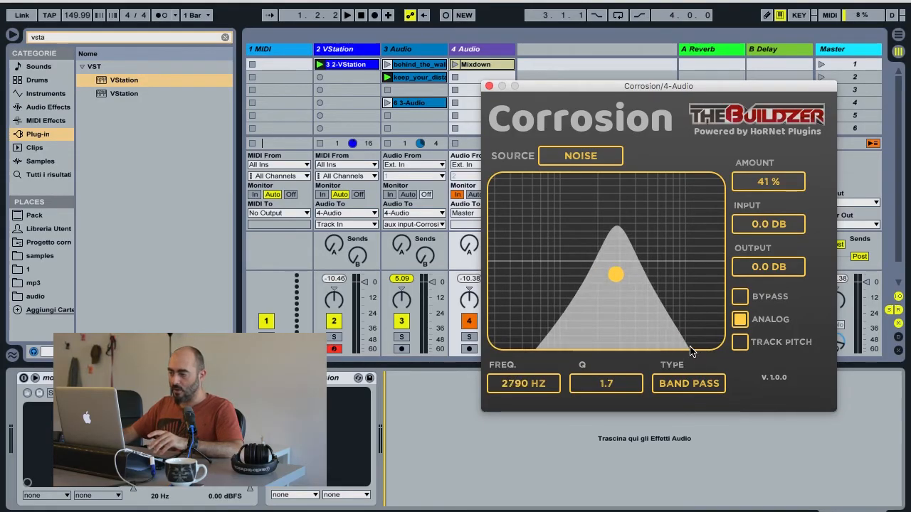
{"action": "left_click", "coordinate": [687, 381]}
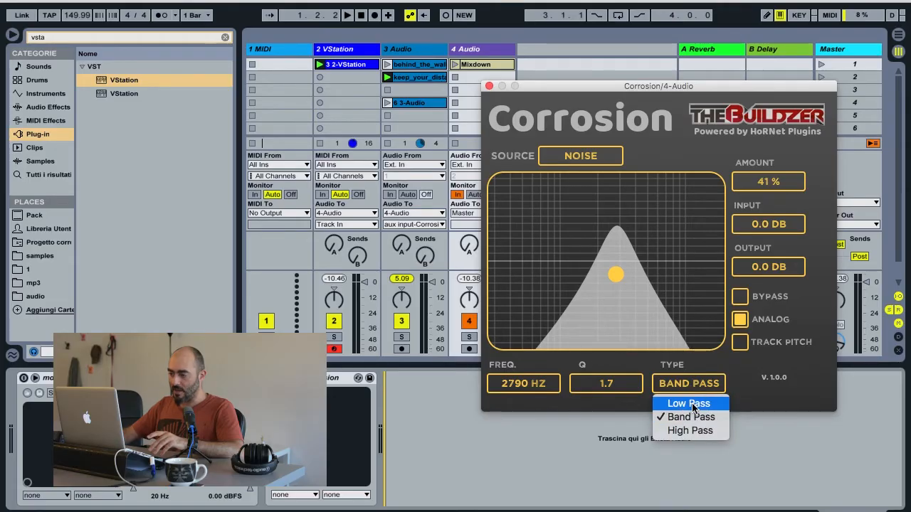
{"action": "left_click", "coordinate": [687, 404]}
{"action": "left_click", "coordinate": [691, 386]}
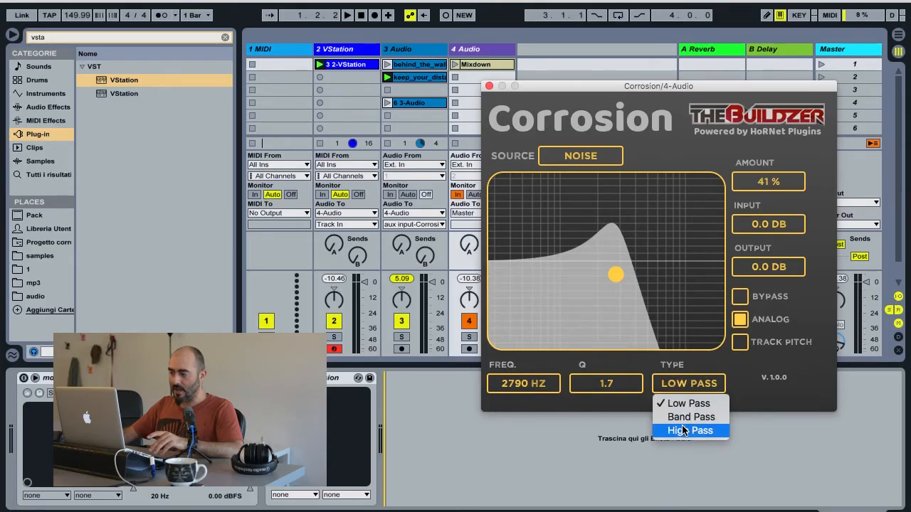
{"action": "left_click", "coordinate": [690, 431]}
{"action": "left_click_drag", "start_coordinate": [615, 274], "coordinate": [553, 316]}
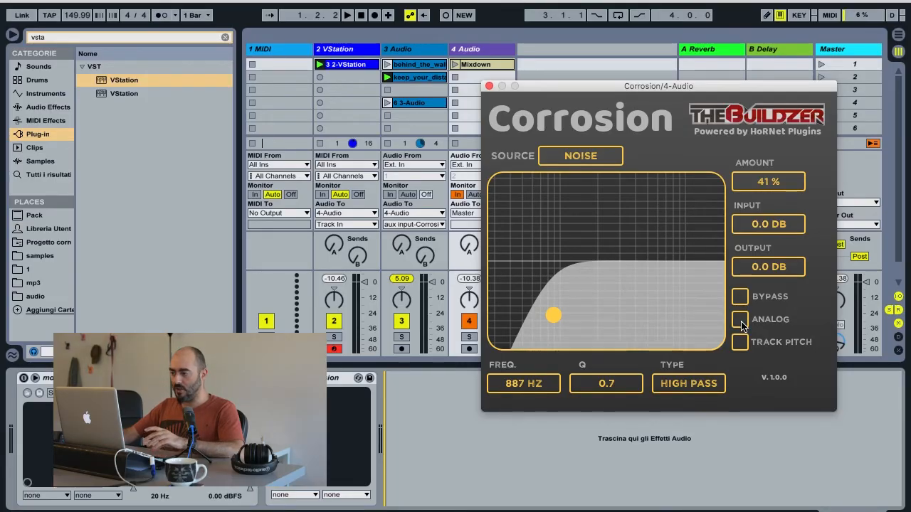
Set the Amount to 100 % and try the Analog and Track Pitch switches, leaving only Analog on
{"action": "left_click", "coordinate": [741, 321]}
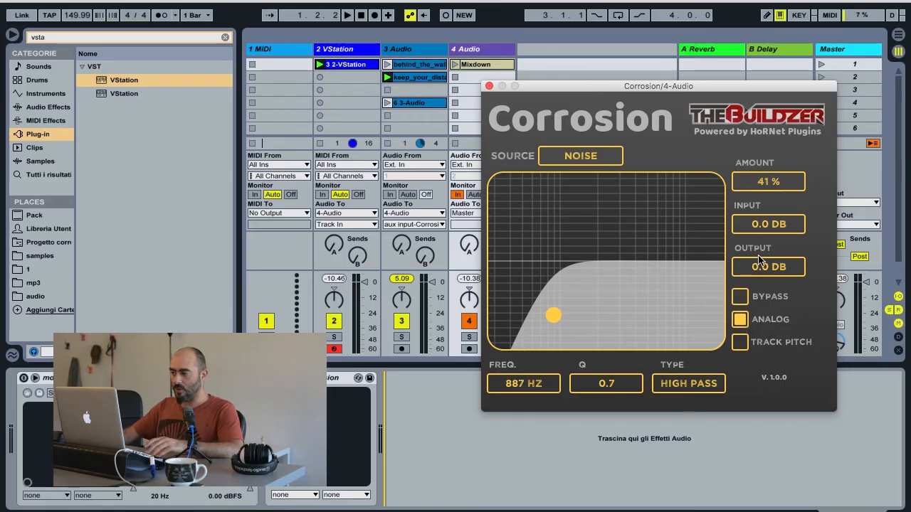
{"action": "left_click_drag", "start_coordinate": [771, 180], "coordinate": [767, 107]}
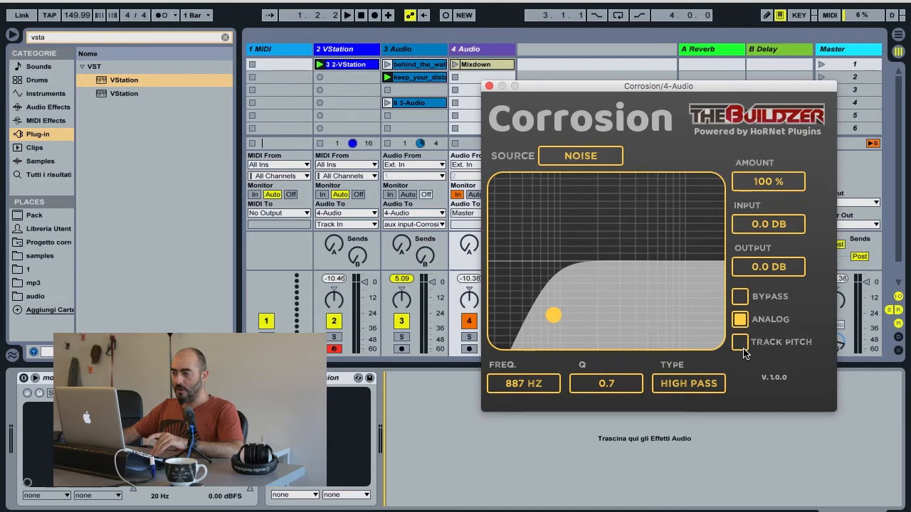
{"action": "left_click", "coordinate": [740, 342]}
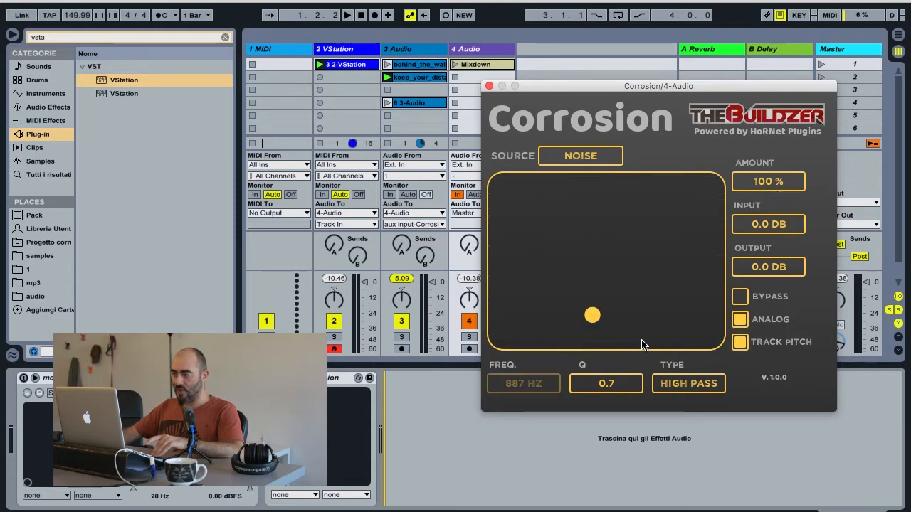
{"action": "left_click", "coordinate": [740, 344]}
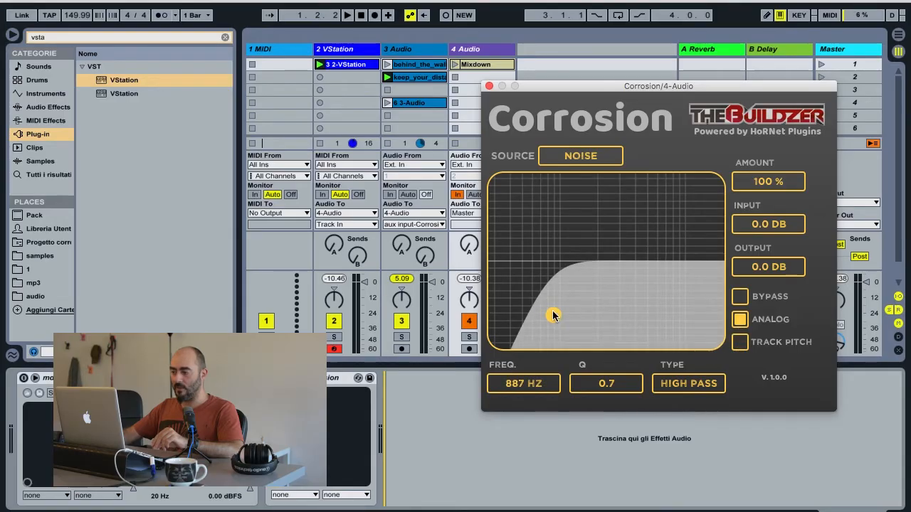
Sweep the high-pass filter up to about 1866 Hz with a Q of 4.0, and settle it at about 909 Hz with a Q of 1.0
{"action": "left_click_drag", "start_coordinate": [553, 314], "coordinate": [593, 179]}
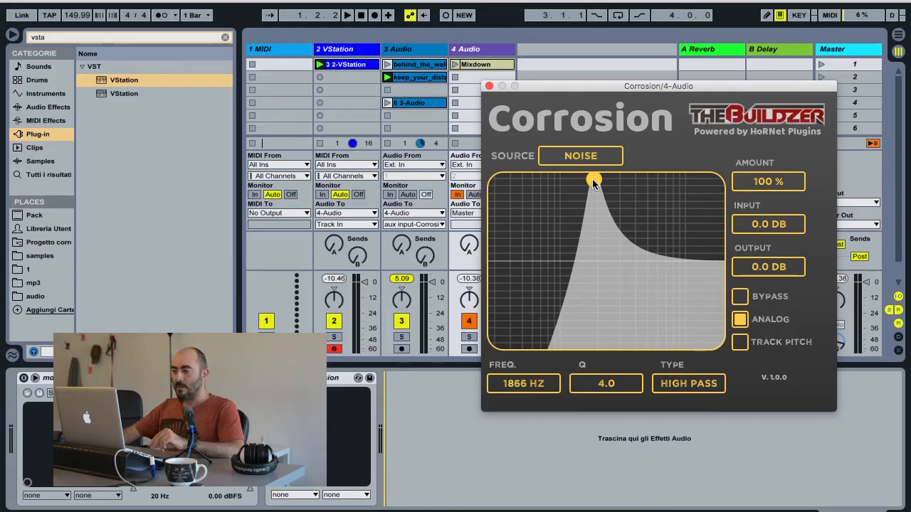
{"action": "left_click_drag", "start_coordinate": [593, 180], "coordinate": [560, 270]}
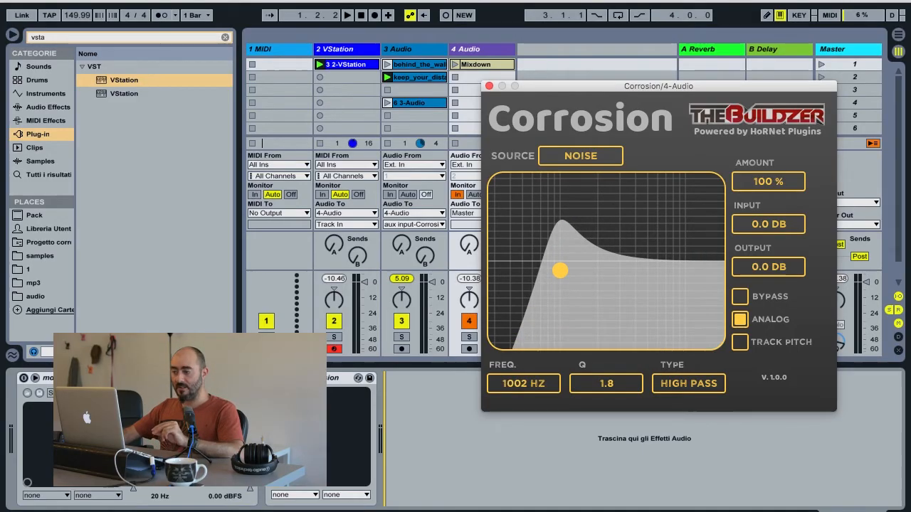
{"action": "left_click_drag", "start_coordinate": [560, 270], "coordinate": [555, 303]}
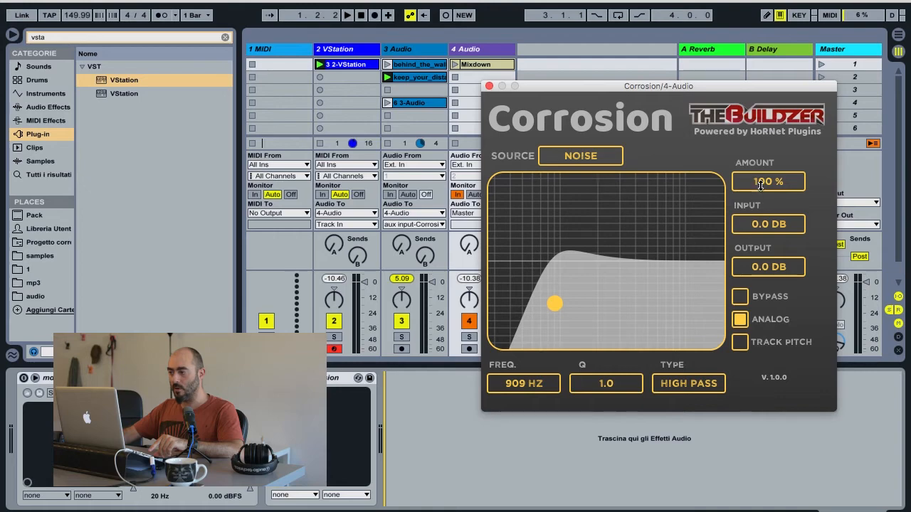
Bypass Corrosion and play the clips to hear the unprocessed sound, ending with playback stopped
{"action": "left_click", "coordinate": [740, 296]}
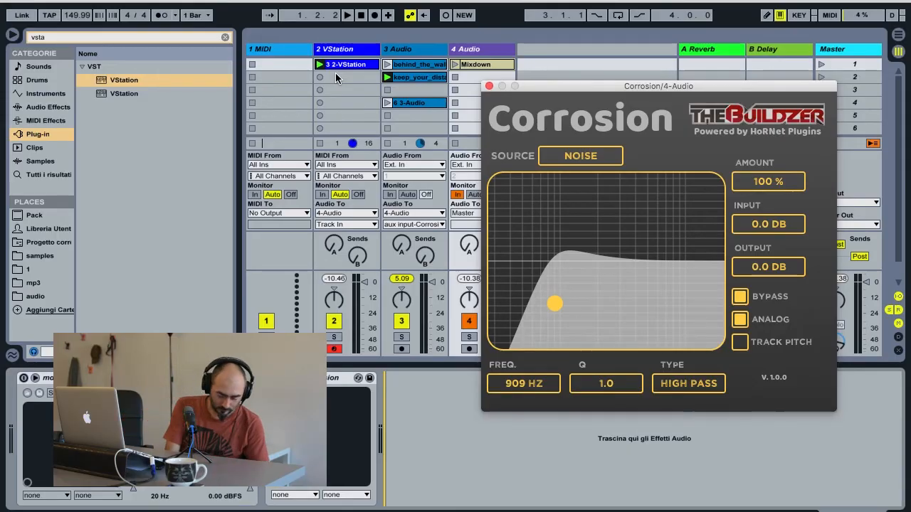
{"action": "key", "text": "space"}
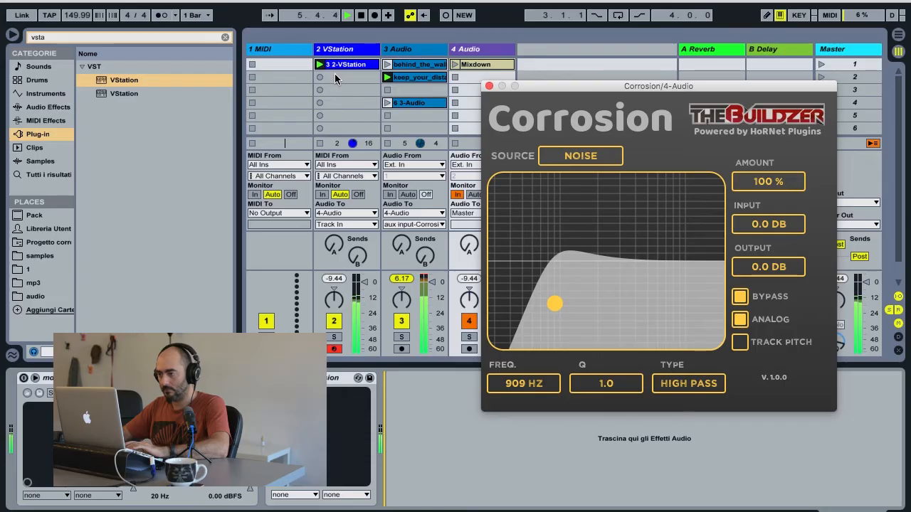
{"action": "key", "text": "space"}
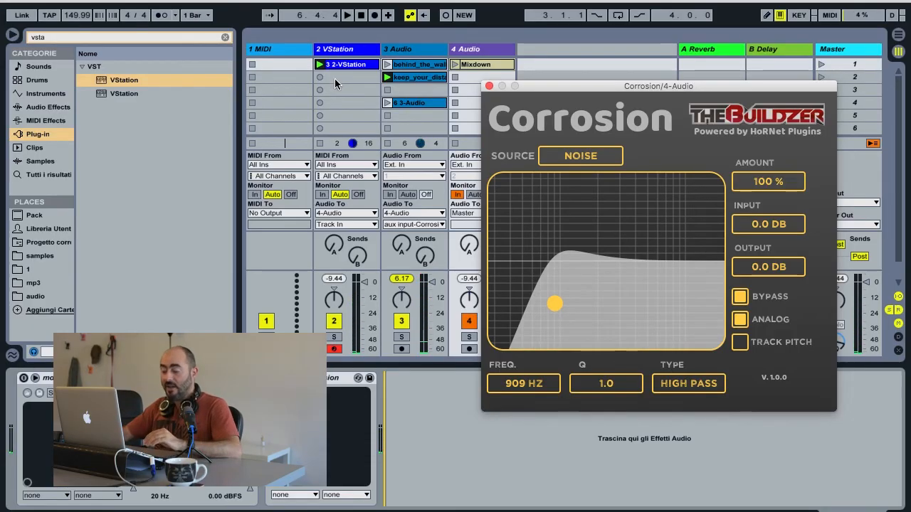
Move the Corrosion window slightly lower and set the filter type to Band Pass after trying Low Pass, keeping Noise as the source
{"action": "left_click_drag", "start_coordinate": [542, 89], "coordinate": [533, 114]}
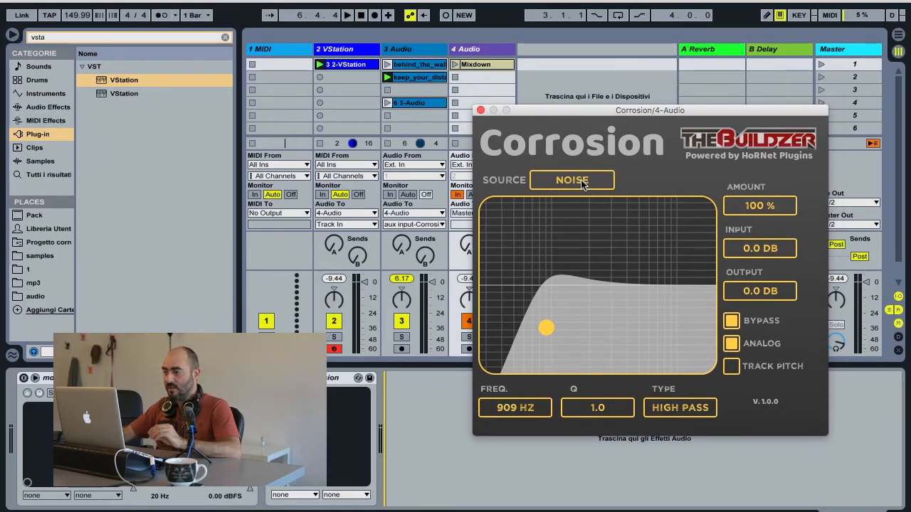
{"action": "left_click", "coordinate": [682, 409]}
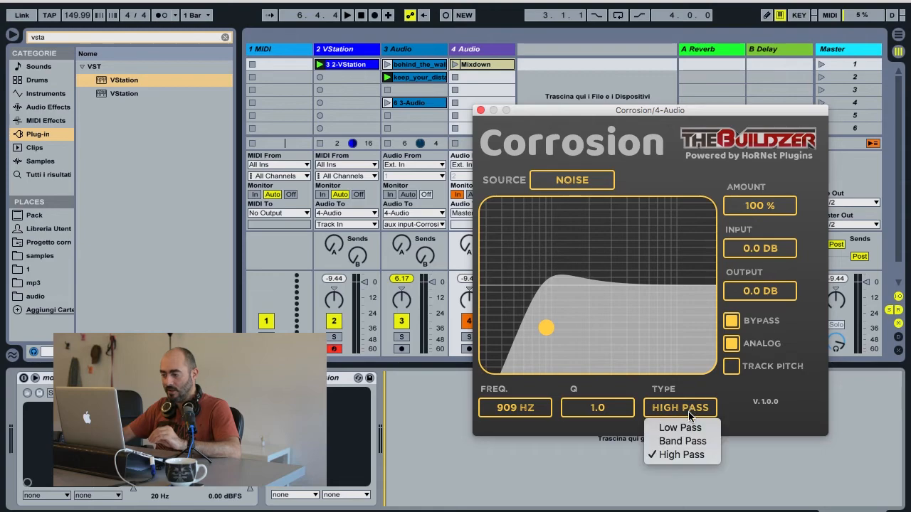
{"action": "left_click", "coordinate": [689, 429]}
{"action": "left_click", "coordinate": [690, 412]}
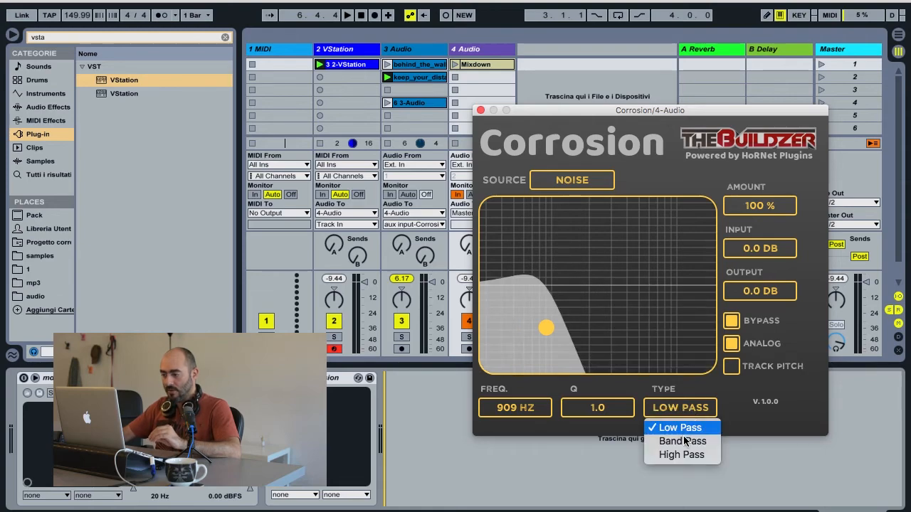
{"action": "left_click", "coordinate": [685, 439]}
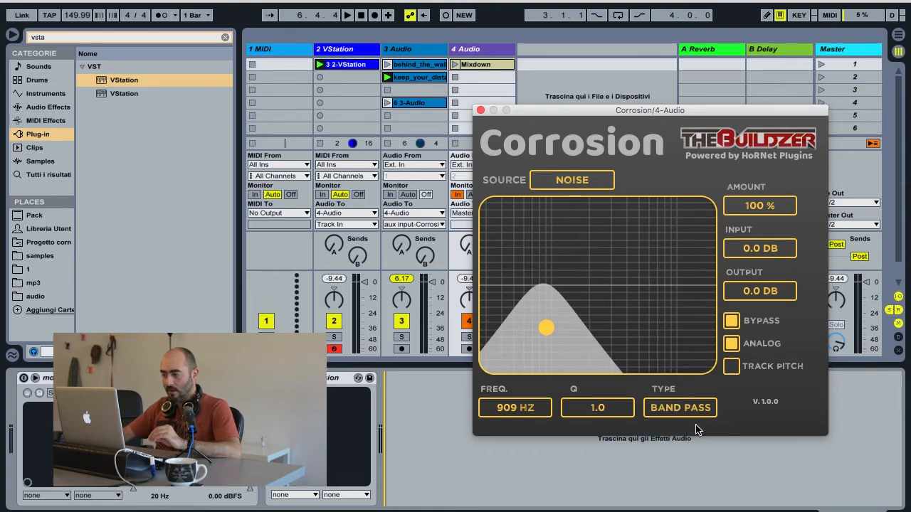
{"action": "left_click", "coordinate": [559, 181]}
{"action": "left_click", "coordinate": [531, 190]}
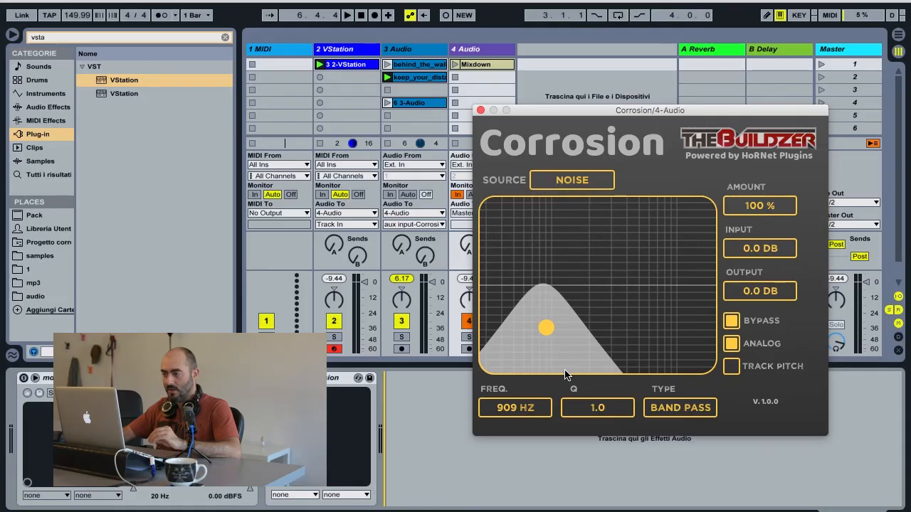
Move the band-pass filter to about 3560 Hz with a Q of 2.1 and lower the Amount to 30 %
{"action": "left_click_drag", "start_coordinate": [540, 321], "coordinate": [620, 282]}
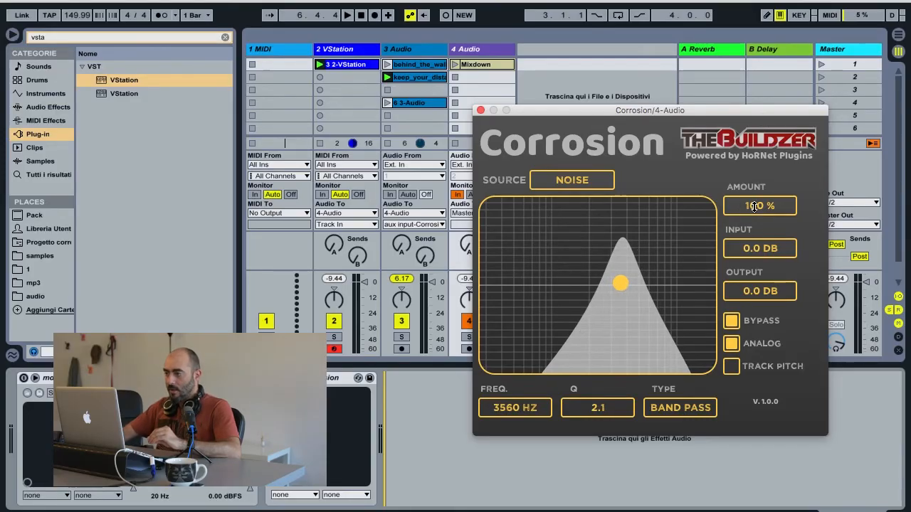
{"action": "left_click_drag", "start_coordinate": [753, 205], "coordinate": [756, 257]}
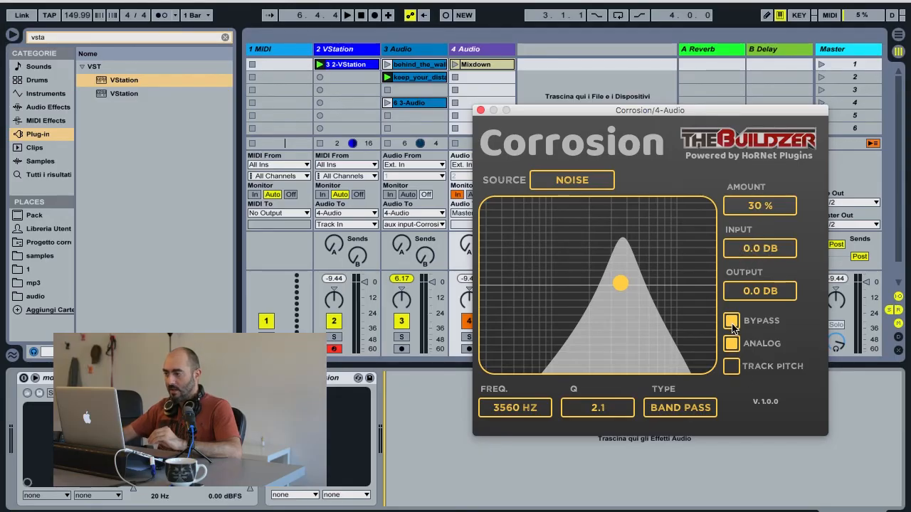
Turn off Analog and play the clips, disabling Bypass during playback to hear the noise effect
{"action": "left_click", "coordinate": [734, 347]}
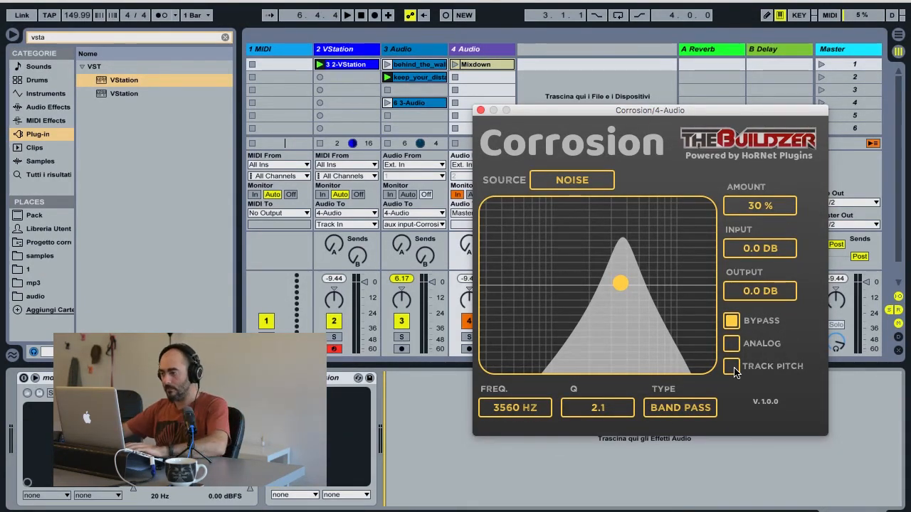
{"action": "key", "text": "space"}
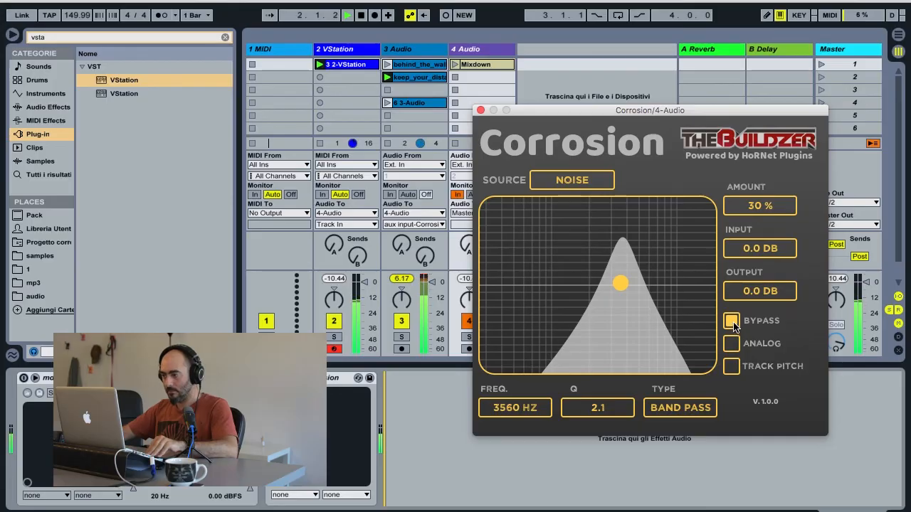
{"action": "left_click", "coordinate": [731, 321]}
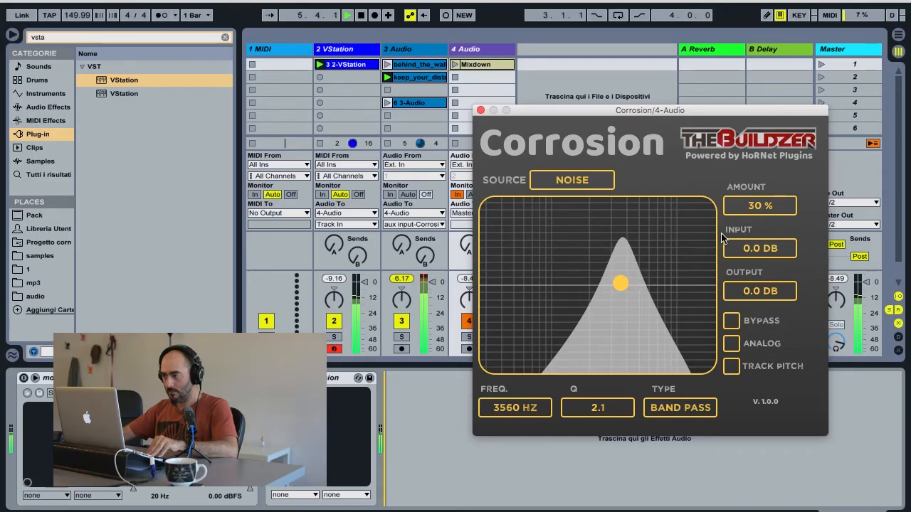
Lower the Amount to 14 %, move the band-pass filter to about 3229 Hz with a Q of 1.1, and compare against Bypass
{"action": "left_click_drag", "start_coordinate": [771, 208], "coordinate": [770, 213]}
{"action": "left_click_drag", "start_coordinate": [622, 287], "coordinate": [614, 324]}
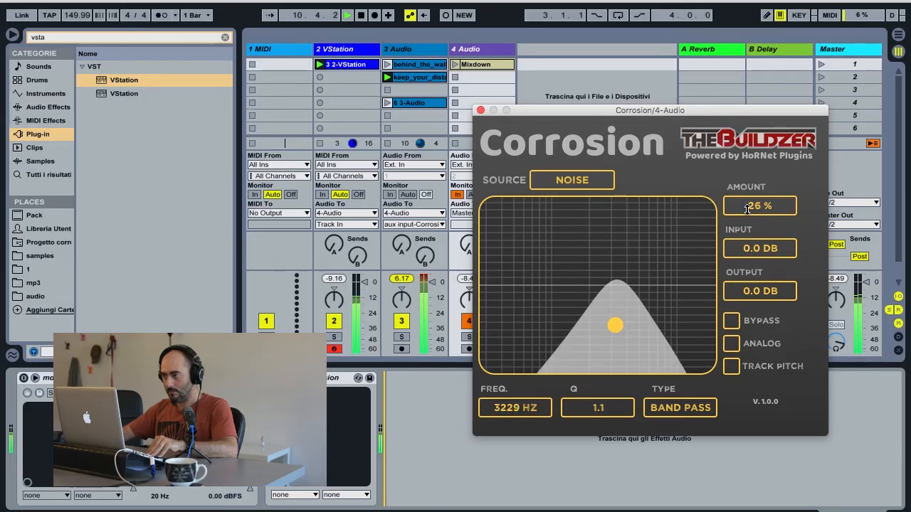
{"action": "mouse_move", "coordinate": [746, 208]}
{"action": "left_mouse_down"}
{"action": "mouse_move", "coordinate": [758, 205]}
{"action": "mouse_move", "coordinate": [756, 222]}
{"action": "left_mouse_up"}
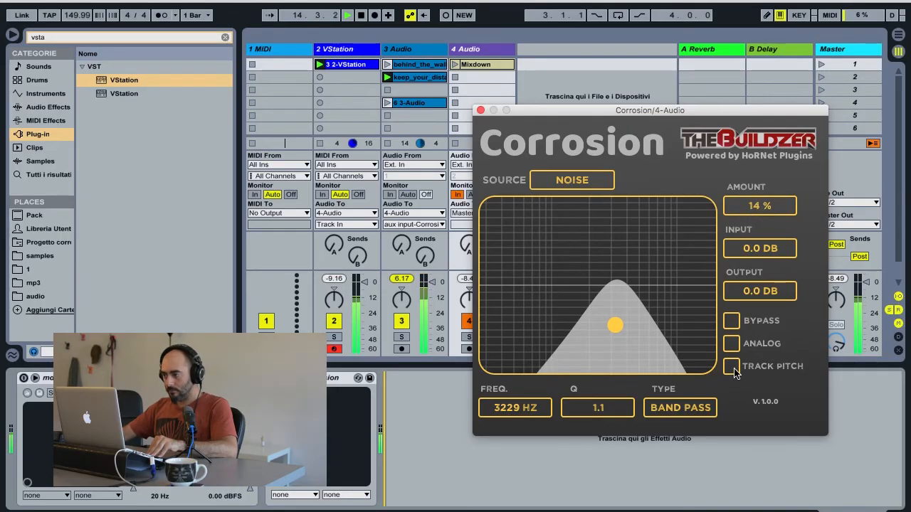
{"action": "left_click", "coordinate": [733, 321]}
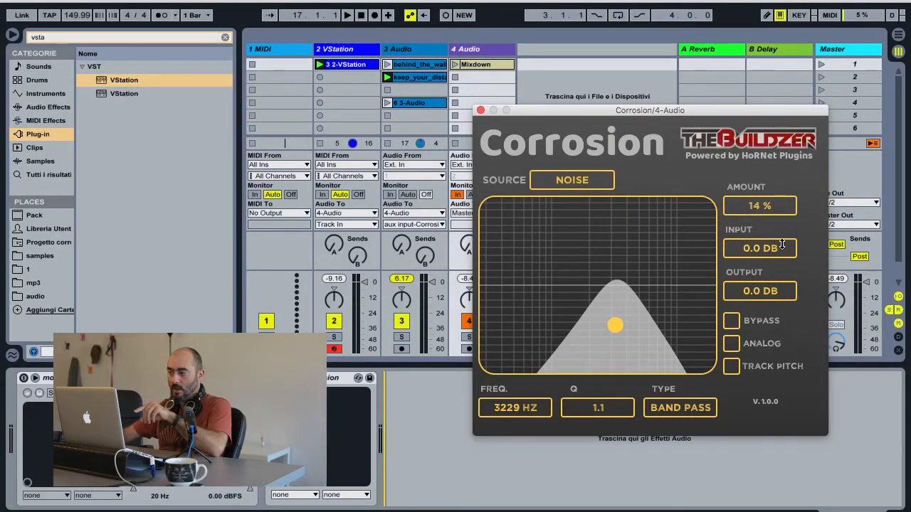
Set the Input gain to 9.1 dB and the Output gain to -8.8 dB
{"action": "mouse_move", "coordinate": [781, 244]}
{"action": "left_mouse_down"}
{"action": "mouse_move", "coordinate": [780, 222]}
{"action": "mouse_move", "coordinate": [774, 228]}
{"action": "left_mouse_up"}
{"action": "left_click_drag", "start_coordinate": [773, 291], "coordinate": [771, 307]}
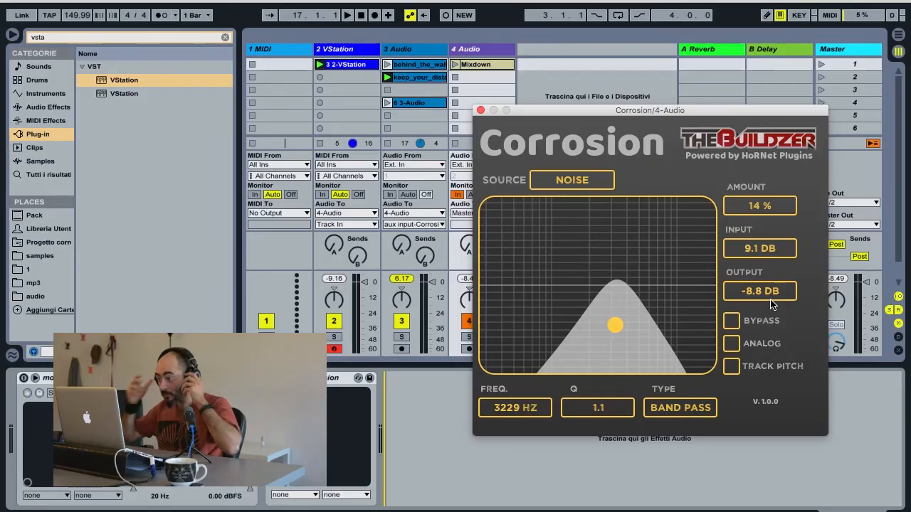
Play the clips and toggle Analog to compare the sound, leaving Analog on
{"action": "key", "text": "space"}
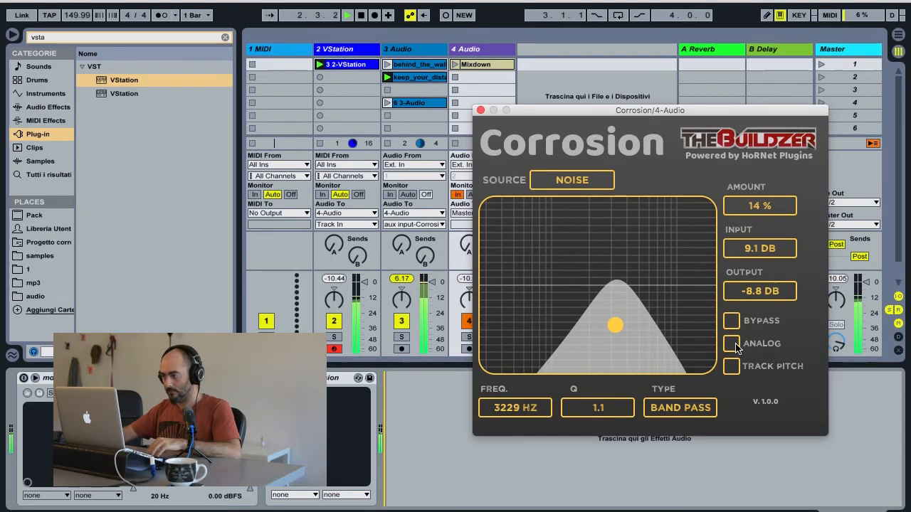
{"action": "left_click", "coordinate": [736, 347]}
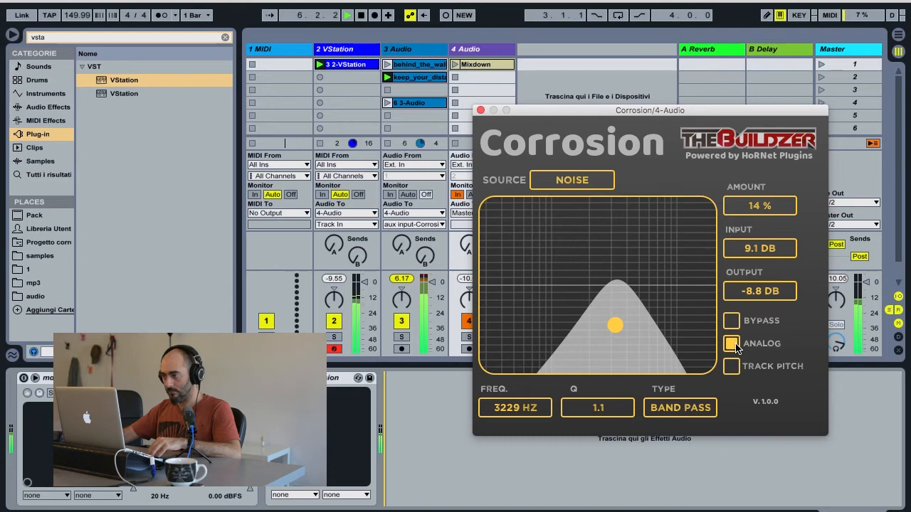
{"action": "left_click", "coordinate": [736, 347]}
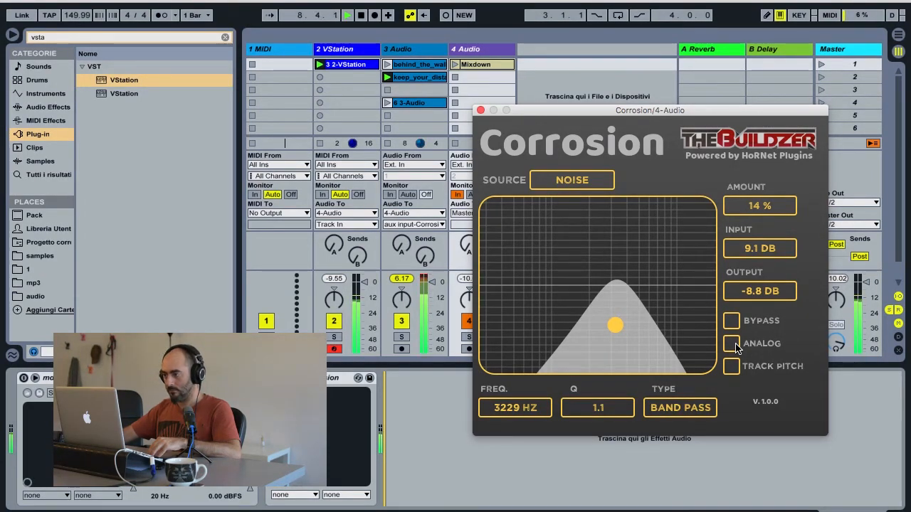
{"action": "left_click", "coordinate": [731, 344]}
Set Input to 12.9 dB and Output to -12.1 dB, and compare the sound with and without Analog before stopping playback
{"action": "left_click_drag", "start_coordinate": [764, 249], "coordinate": [764, 240]}
{"action": "left_click_drag", "start_coordinate": [763, 288], "coordinate": [760, 311]}
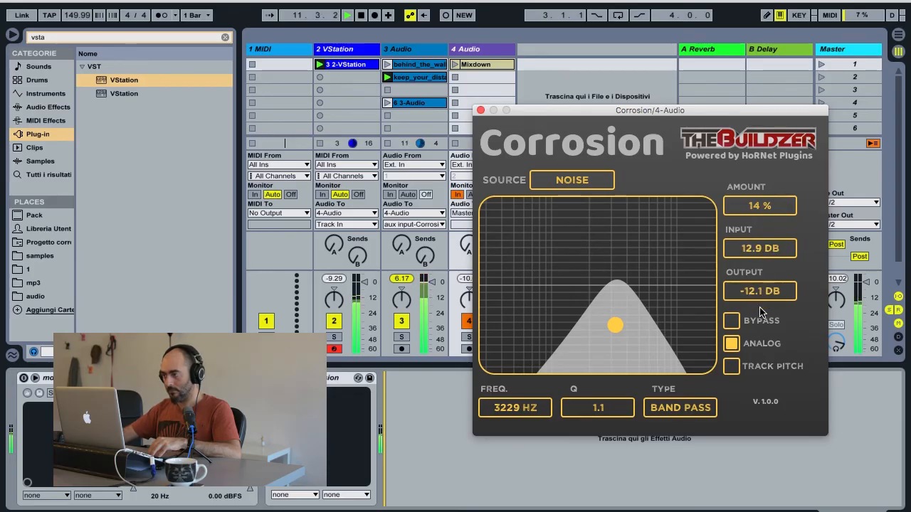
{"action": "left_click", "coordinate": [737, 345]}
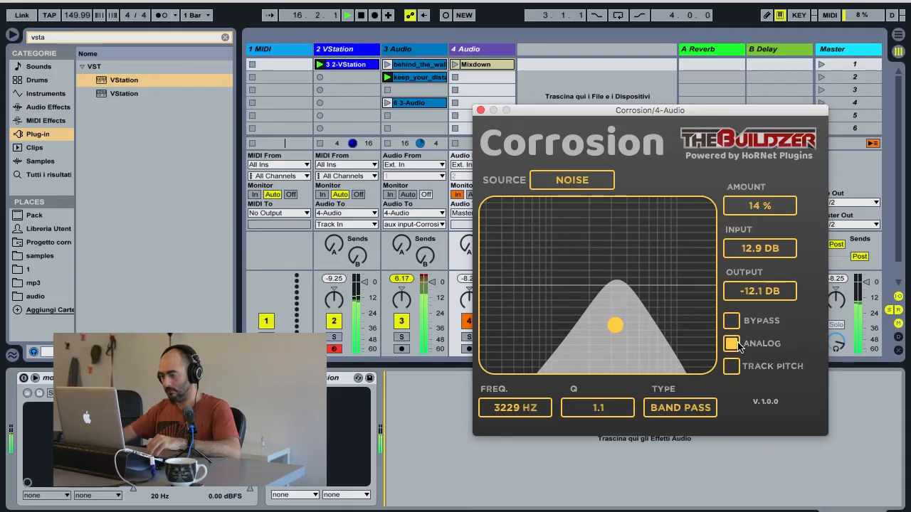
{"action": "key", "text": "space"}
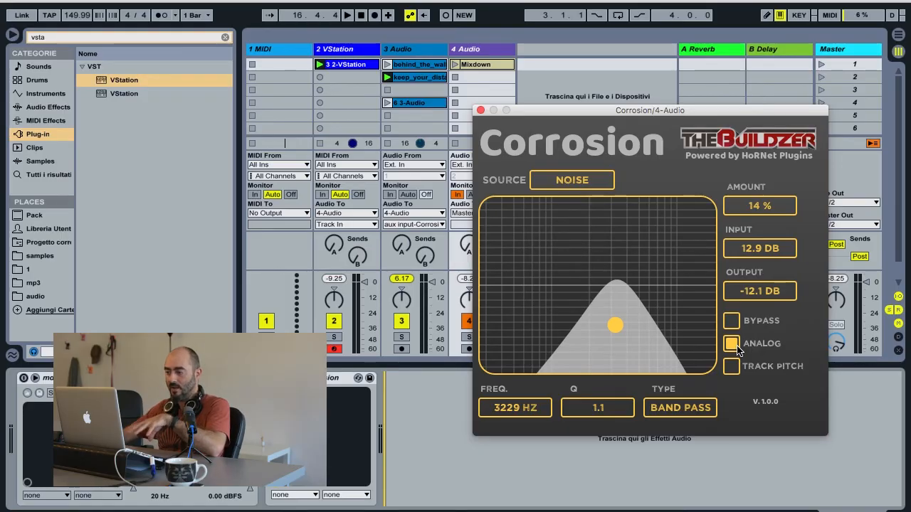
Change the Source to Stereo Noise and play the clips, comparing the sound with and without Analog and leaving it on
{"action": "left_click", "coordinate": [576, 187]}
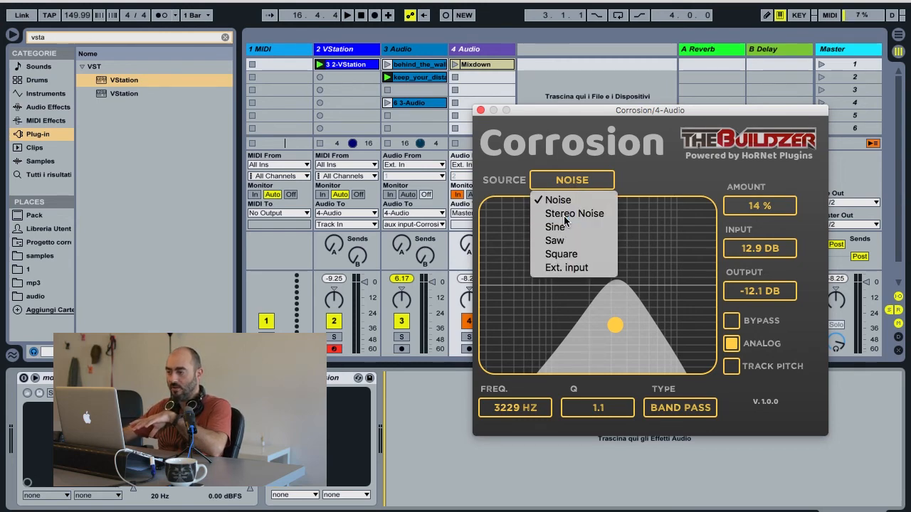
{"action": "left_click", "coordinate": [564, 216]}
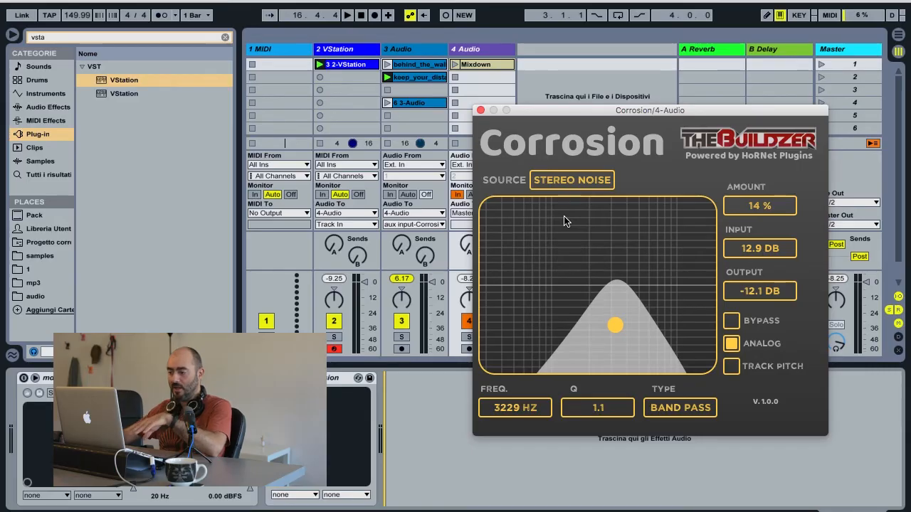
{"action": "key", "text": "space"}
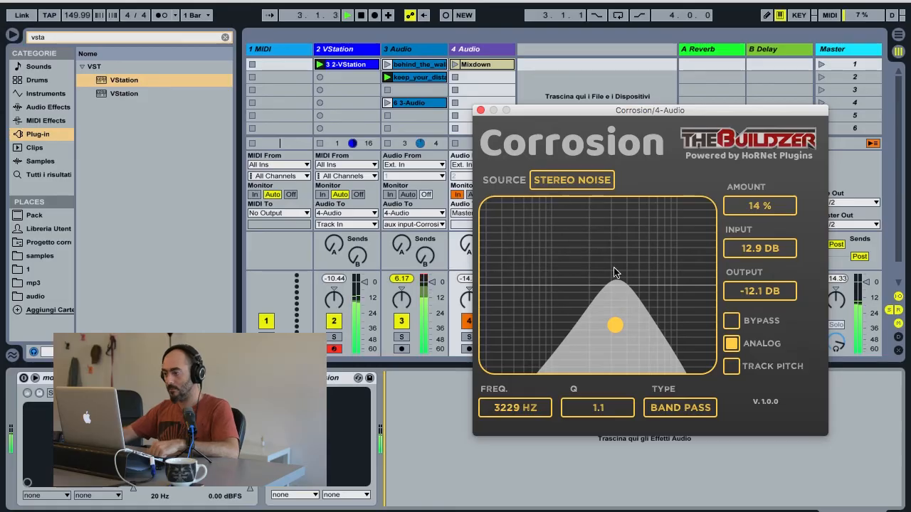
{"action": "left_click", "coordinate": [730, 345]}
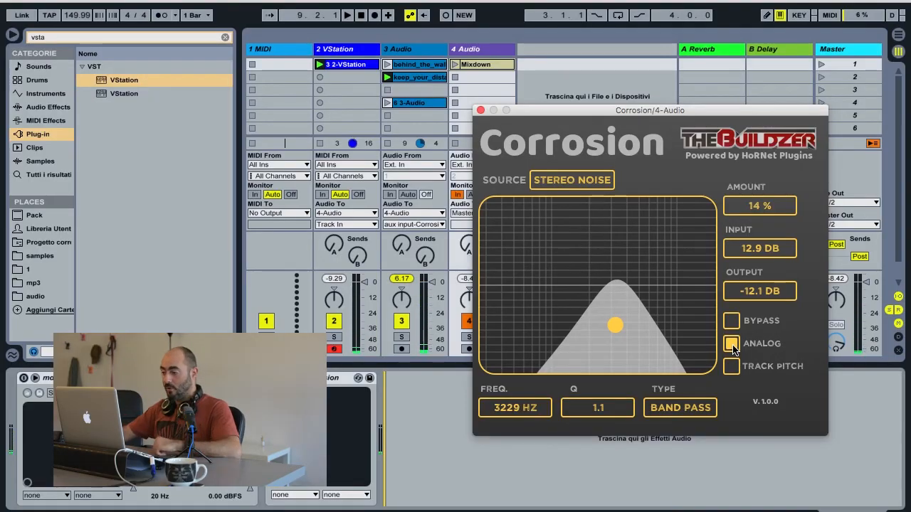
{"action": "left_click", "coordinate": [732, 345]}
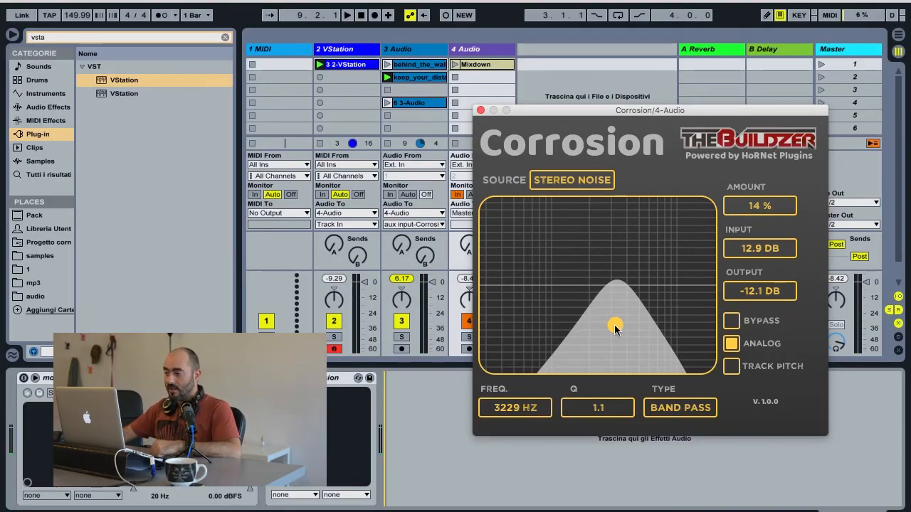
Move the band-pass filter to about 4598 Hz with a Q of 4.0, and play with Track Pitch enabled
{"action": "left_click_drag", "start_coordinate": [614, 325], "coordinate": [634, 203]}
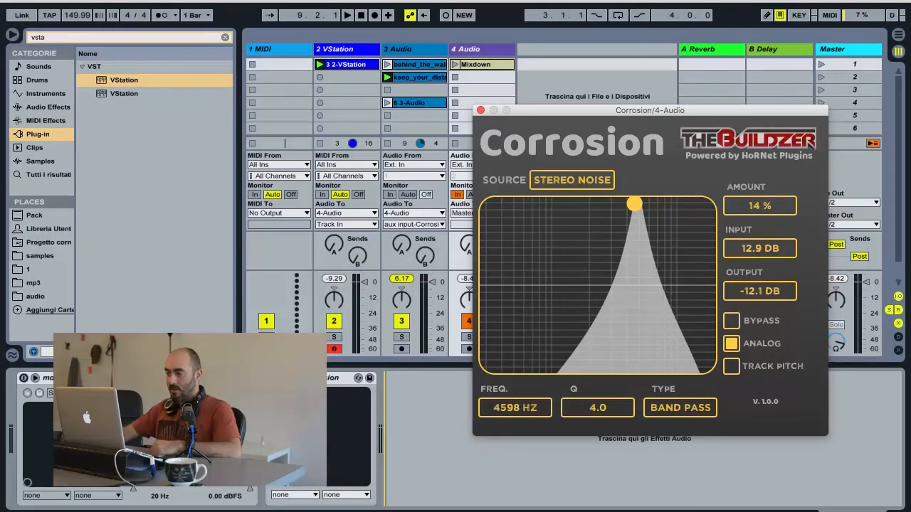
{"action": "left_click", "coordinate": [732, 370]}
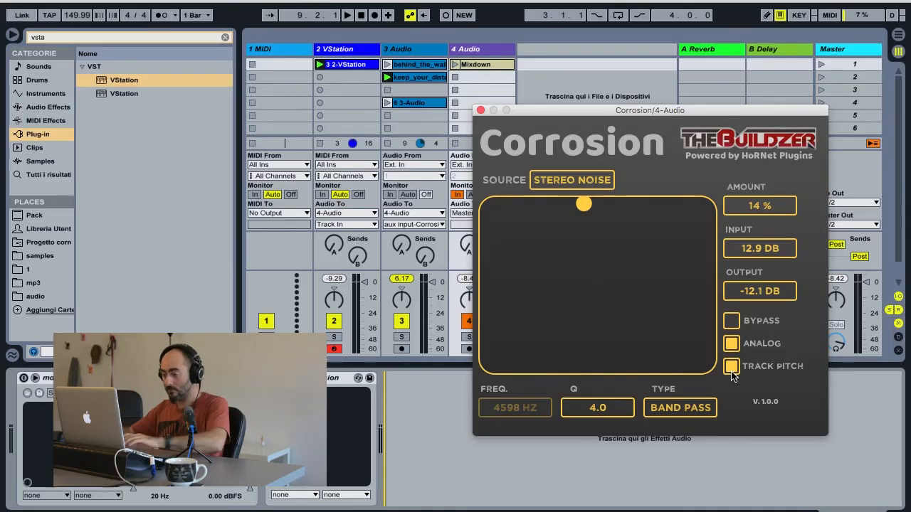
{"action": "key", "text": "space"}
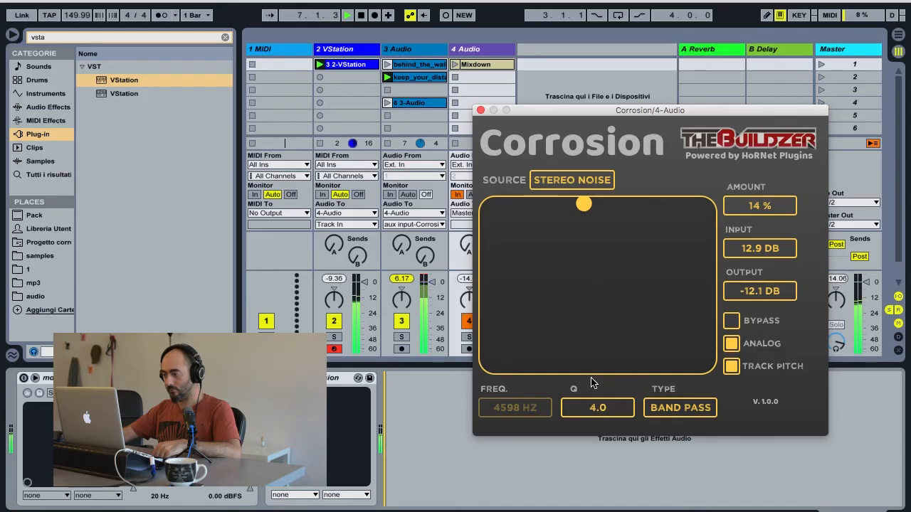
Compare the Low Pass and High Pass filter types during playback, finishing back on Band Pass
{"action": "left_click", "coordinate": [677, 411]}
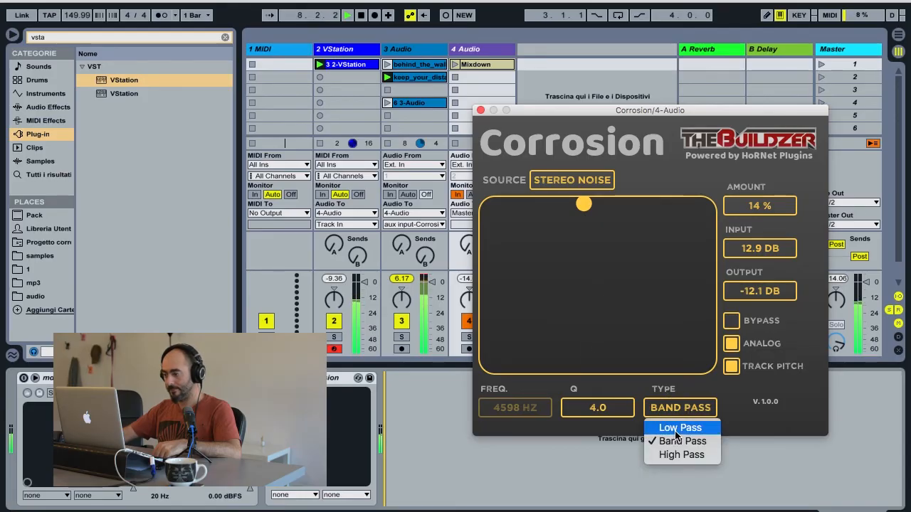
{"action": "left_click", "coordinate": [677, 436]}
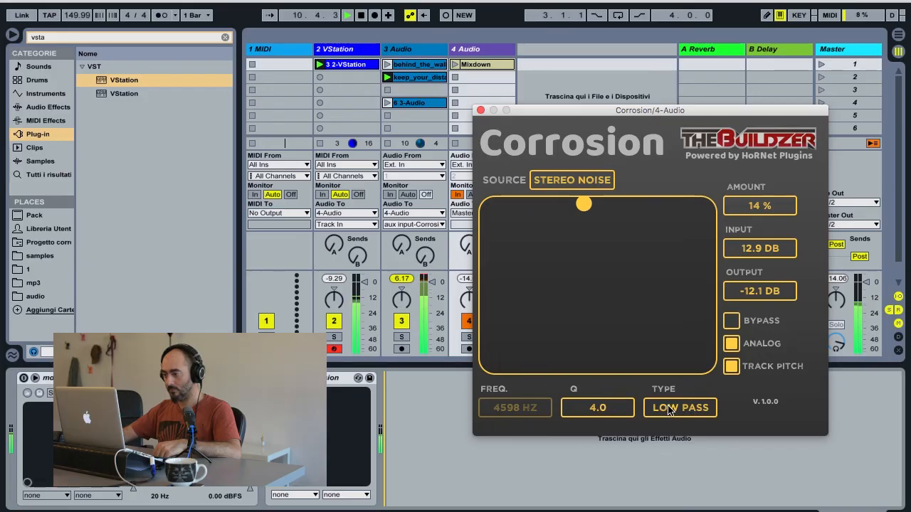
{"action": "left_click", "coordinate": [668, 410]}
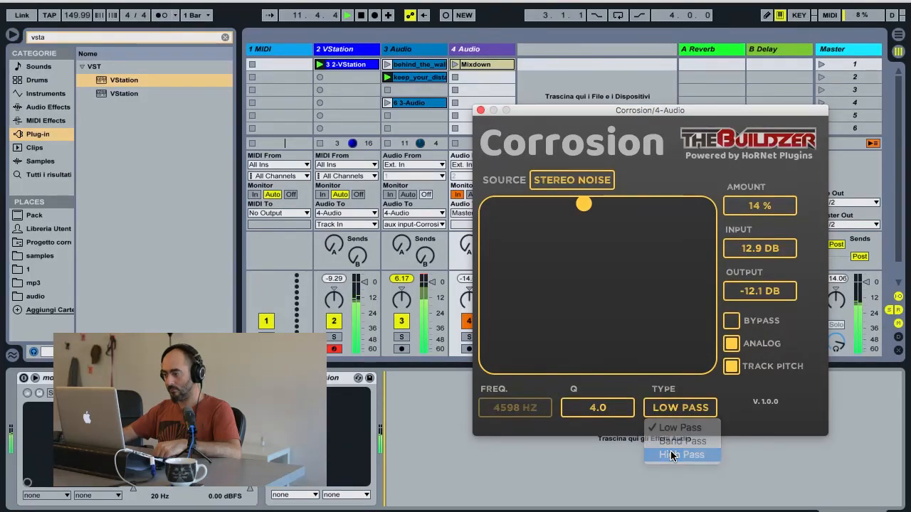
{"action": "left_click", "coordinate": [672, 455]}
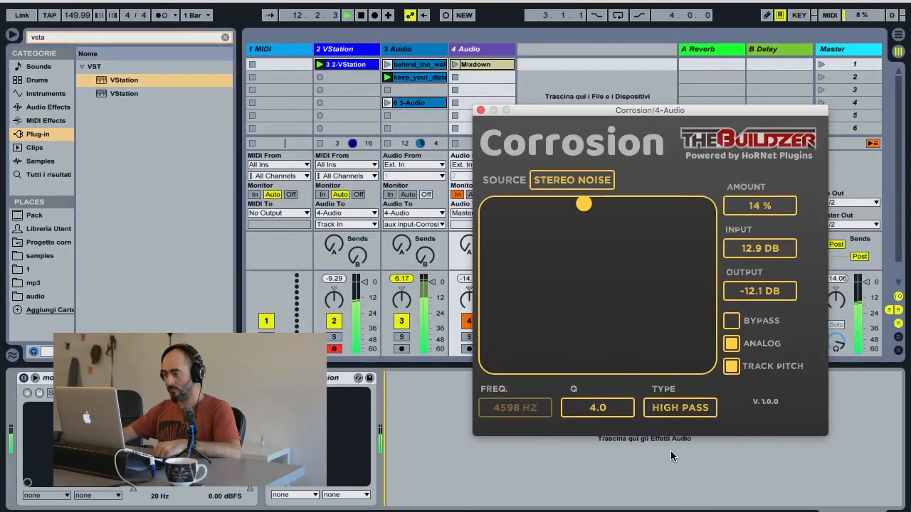
{"action": "left_click", "coordinate": [688, 411]}
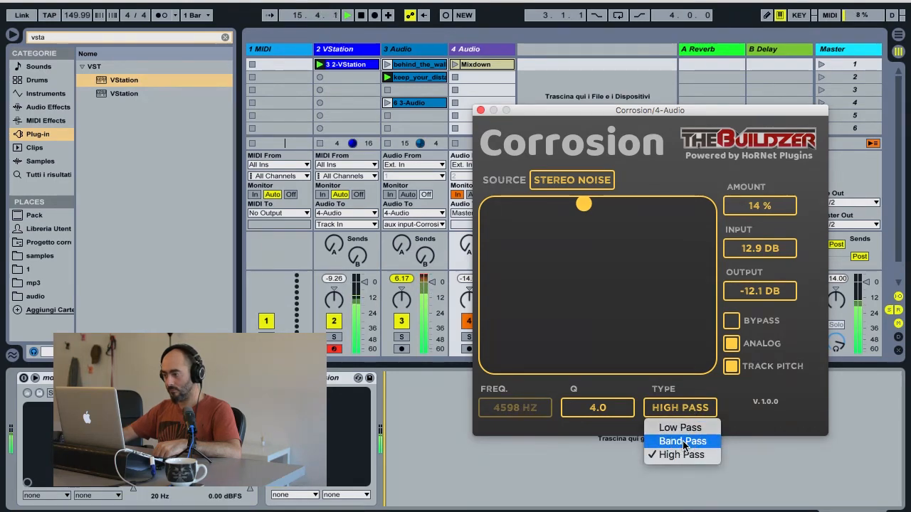
{"action": "left_click", "coordinate": [682, 441]}
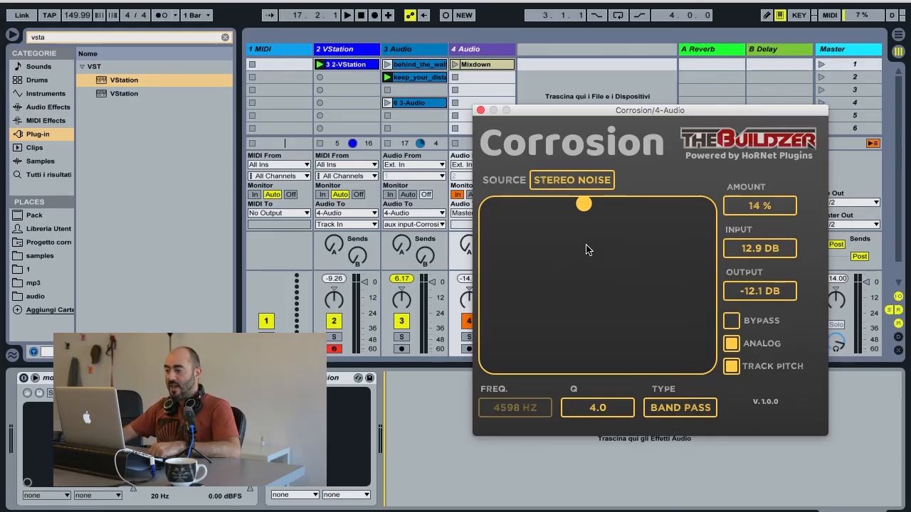
Raise the Amount to 100 % and set both the Input and Output gains to 0 dB
{"action": "left_click_drag", "start_coordinate": [773, 206], "coordinate": [768, 28]}
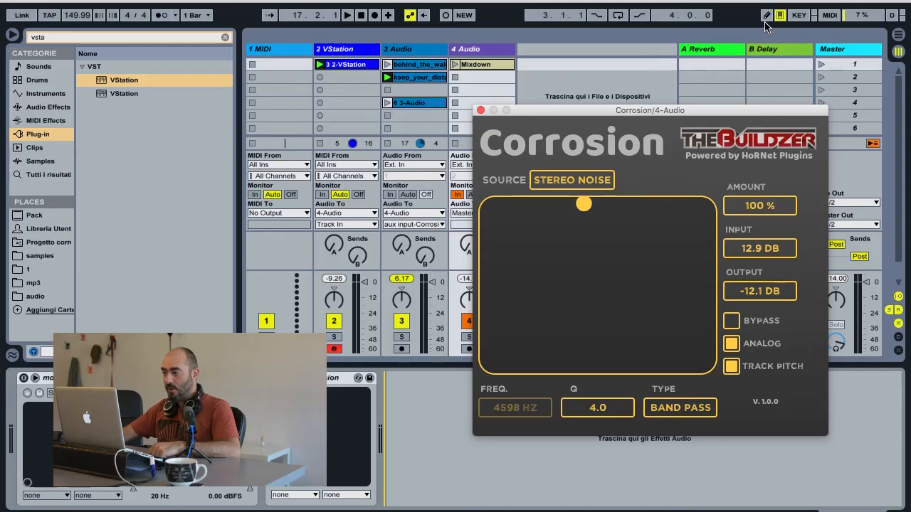
{"action": "double_click", "coordinate": [771, 249]}
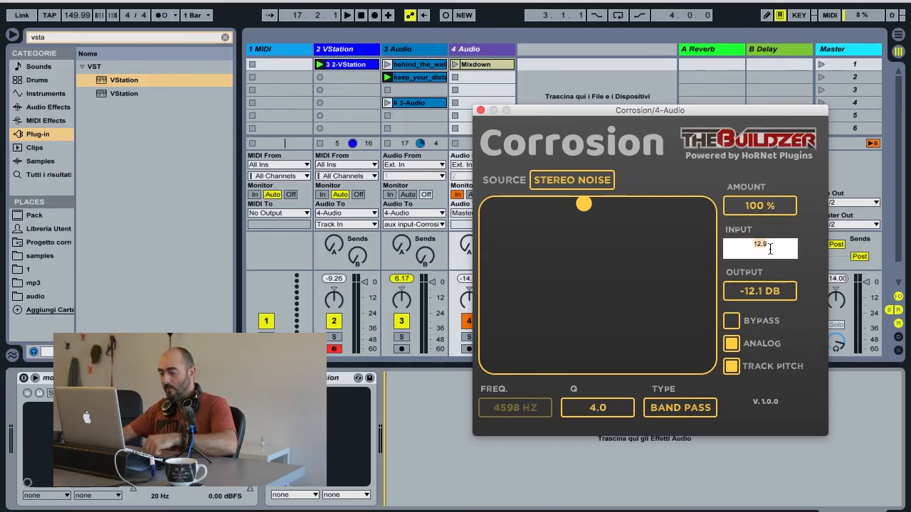
{"action": "type", "text": "0"}
{"action": "key", "text": "Return"}
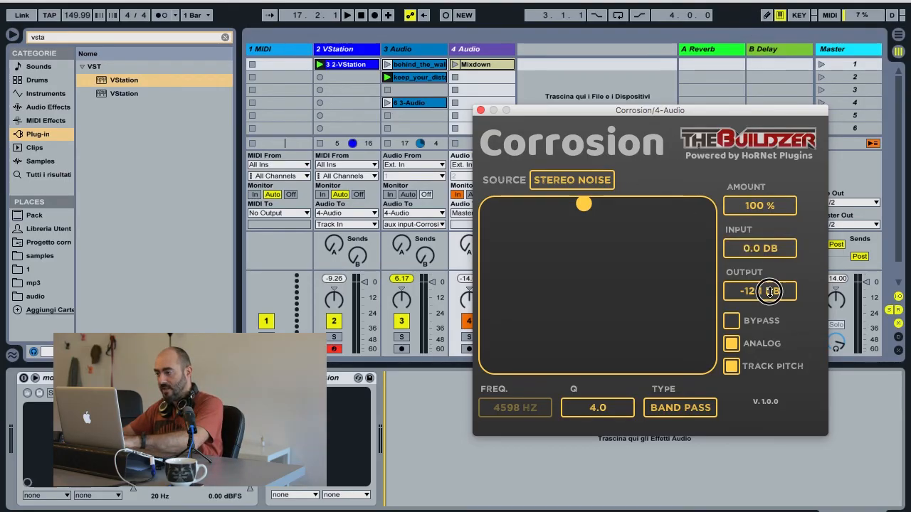
{"action": "double_click", "coordinate": [771, 291]}
{"action": "type", "text": "0"}
{"action": "key", "text": "Return"}
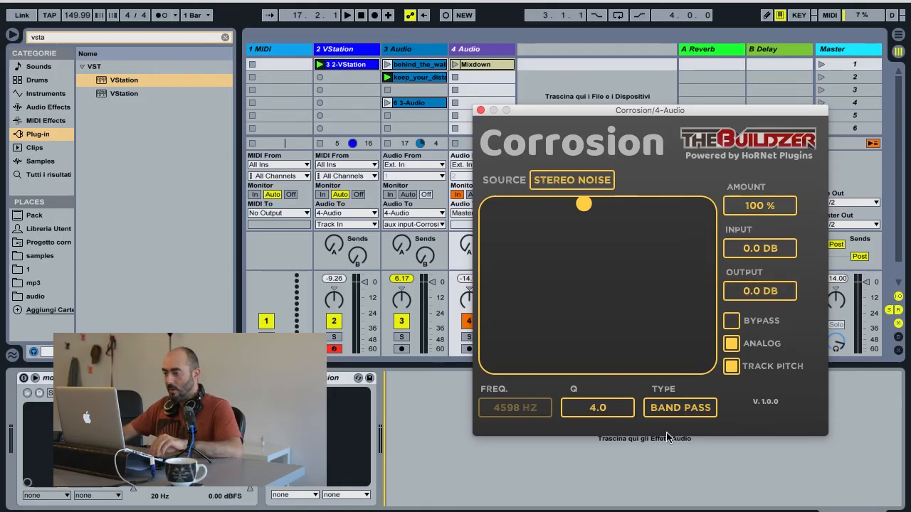
Use Ext. input as the Source, with Track Pitch off and the band-pass filter at about 1040 Hz, Q 1.4
{"action": "left_click", "coordinate": [570, 181]}
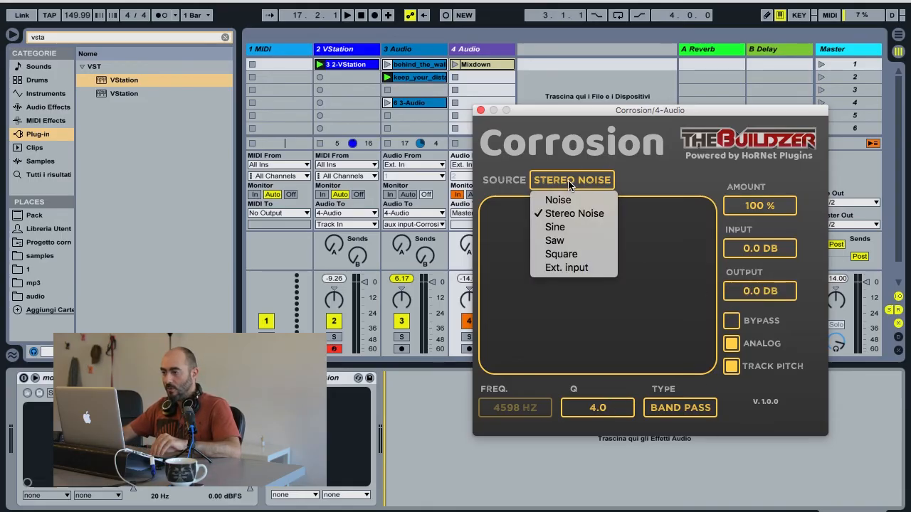
{"action": "left_click", "coordinate": [578, 276]}
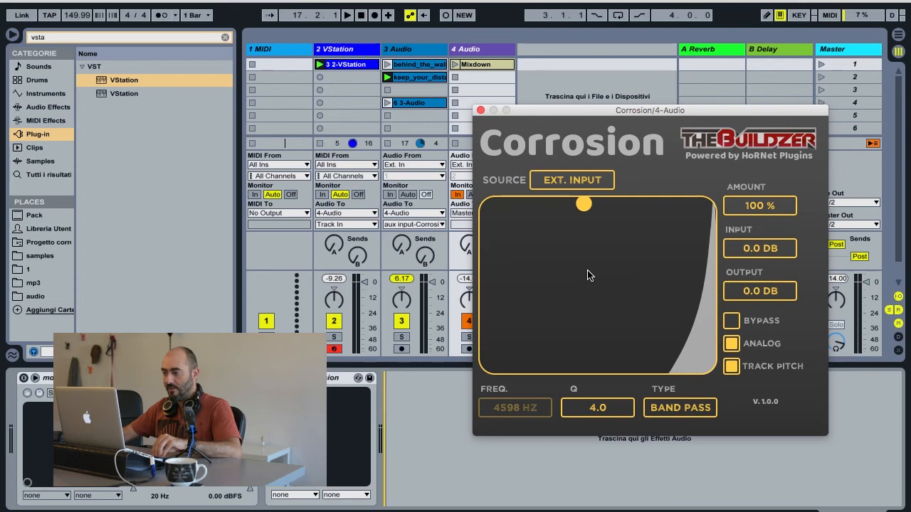
{"action": "left_click_drag", "start_coordinate": [578, 211], "coordinate": [584, 264]}
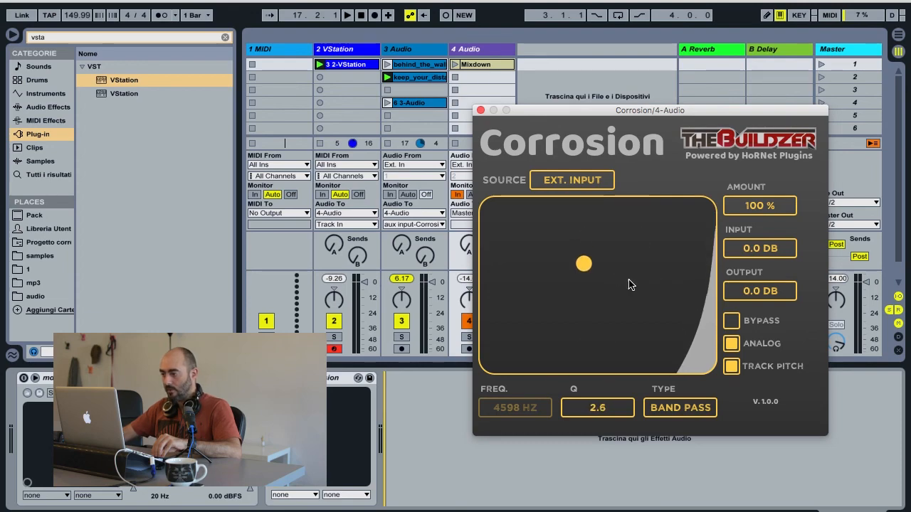
{"action": "left_click", "coordinate": [731, 366]}
{"action": "left_click_drag", "start_coordinate": [632, 268], "coordinate": [553, 314]}
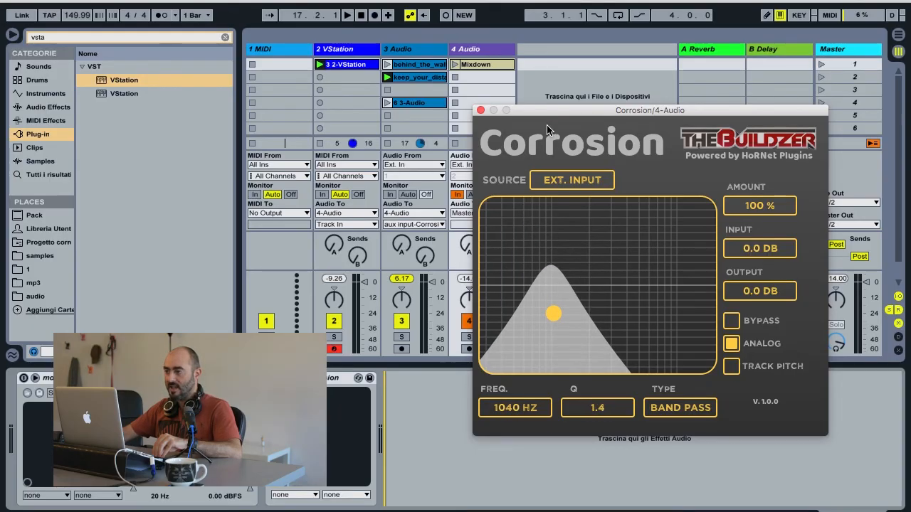
Move the Corrosion window clear of the 4 Audio track, activate the track's first device and set its Monitor to Auto
{"action": "left_click_drag", "start_coordinate": [542, 109], "coordinate": [575, 110]}
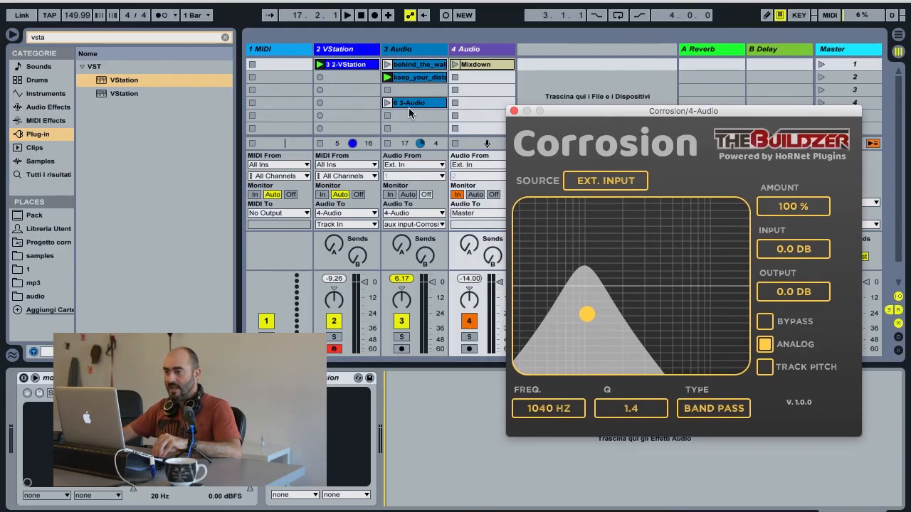
{"action": "left_click", "coordinate": [468, 64]}
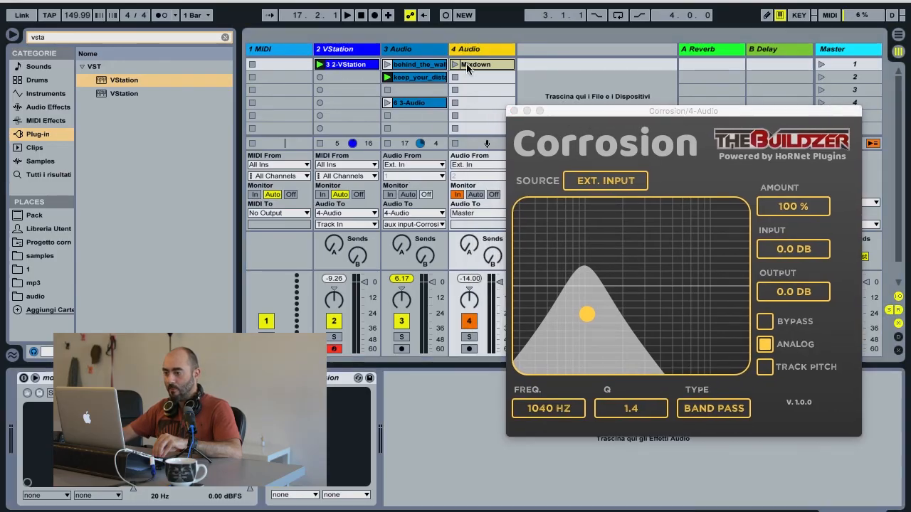
{"action": "left_click", "coordinate": [23, 378]}
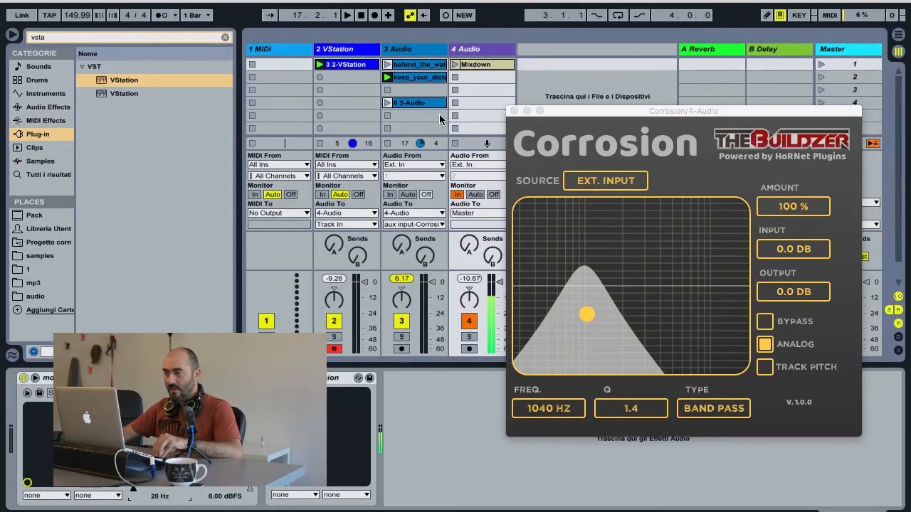
{"action": "left_click", "coordinate": [475, 195]}
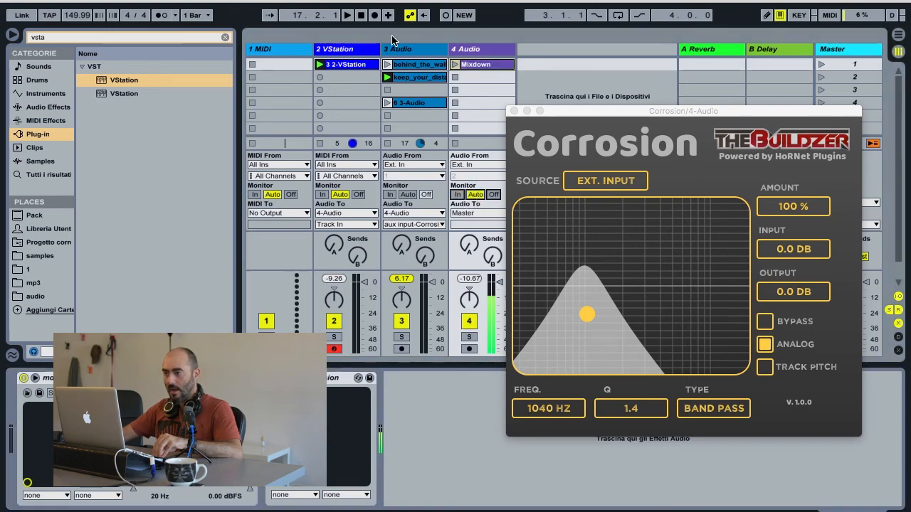
Select the 6 3-Audio clip on track 3 and set Corrosion's filter to Low Pass at about 10530 Hz, Q 1.0
{"action": "left_click", "coordinate": [396, 49]}
{"action": "left_click", "coordinate": [402, 105]}
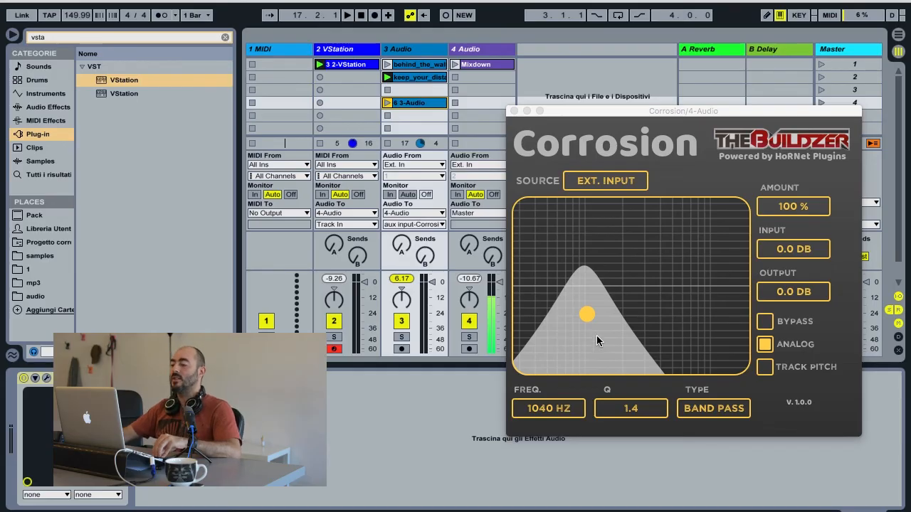
{"action": "left_click", "coordinate": [713, 411]}
{"action": "left_click", "coordinate": [715, 430]}
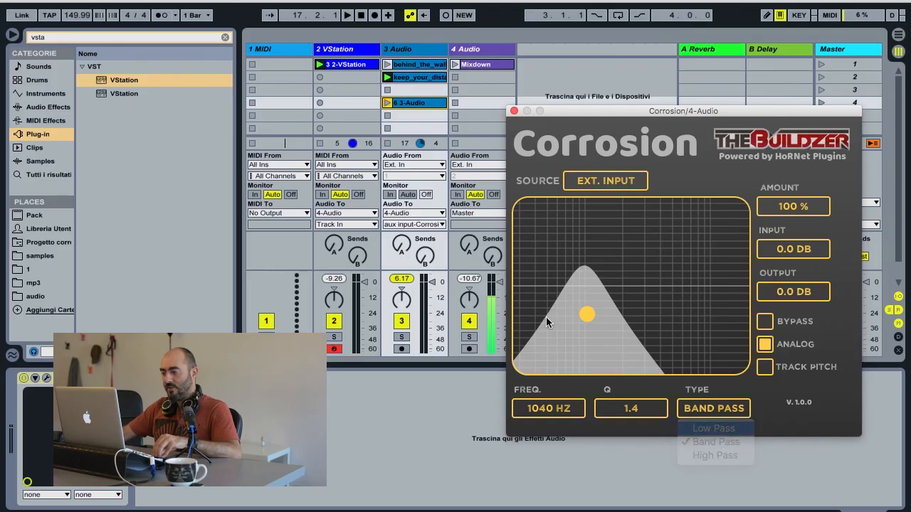
{"action": "left_click_drag", "start_coordinate": [587, 314], "coordinate": [712, 331]}
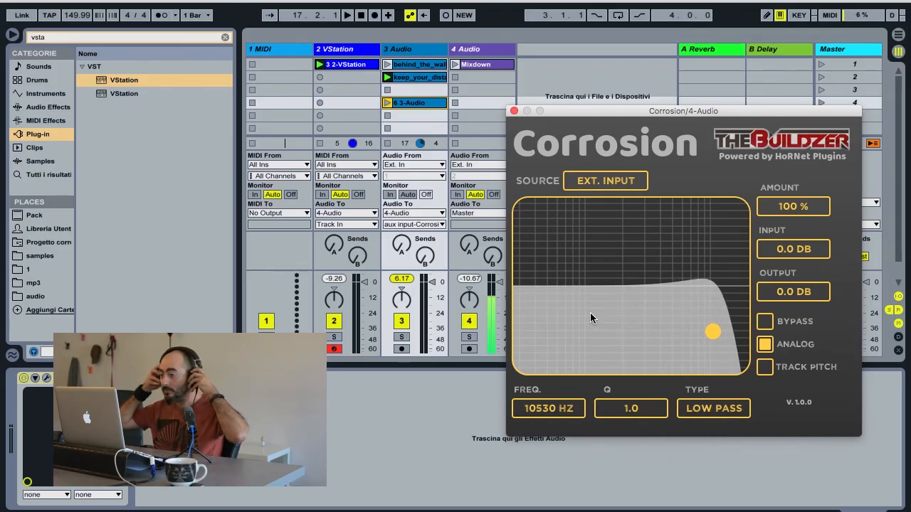
Launch the 6 3-Audio clip and vary the filter from Low Pass at about 8252 Hz, Q 4.0, to Band Pass at 4542 Hz, Q 1.9
{"action": "left_click", "coordinate": [386, 103]}
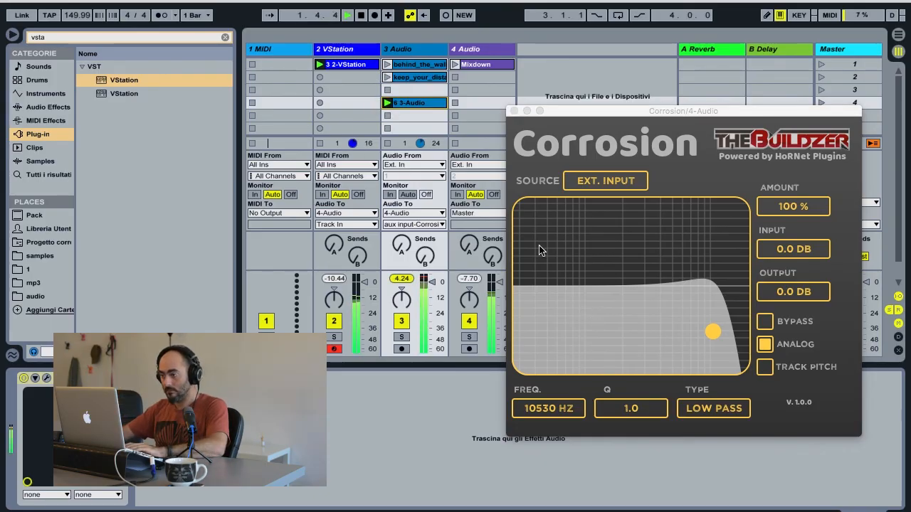
{"action": "left_click_drag", "start_coordinate": [709, 344], "coordinate": [700, 205]}
{"action": "left_click", "coordinate": [705, 405]}
{"action": "left_click", "coordinate": [706, 442]}
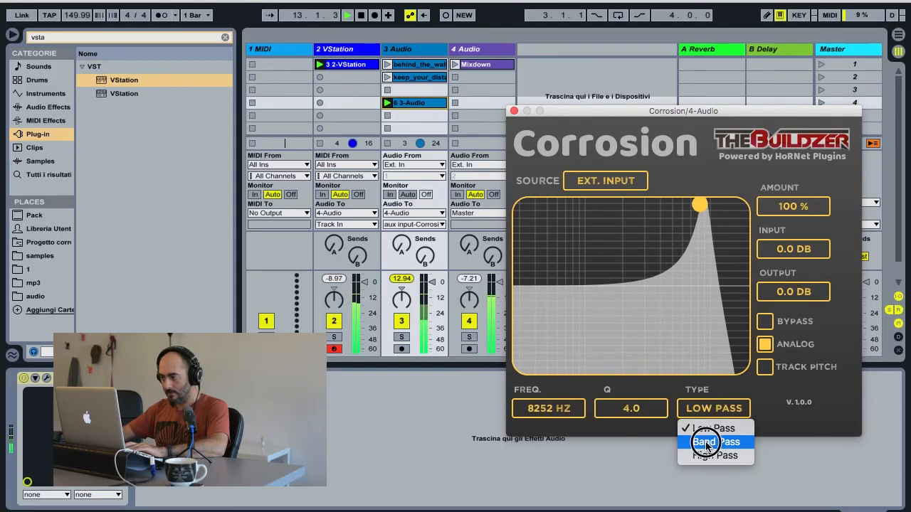
{"action": "left_click_drag", "start_coordinate": [700, 205], "coordinate": [666, 292]}
Stop playback and deactivate the 4 Audio track, moving the Corrosion window slightly back over the mixer
{"action": "key", "text": "space"}
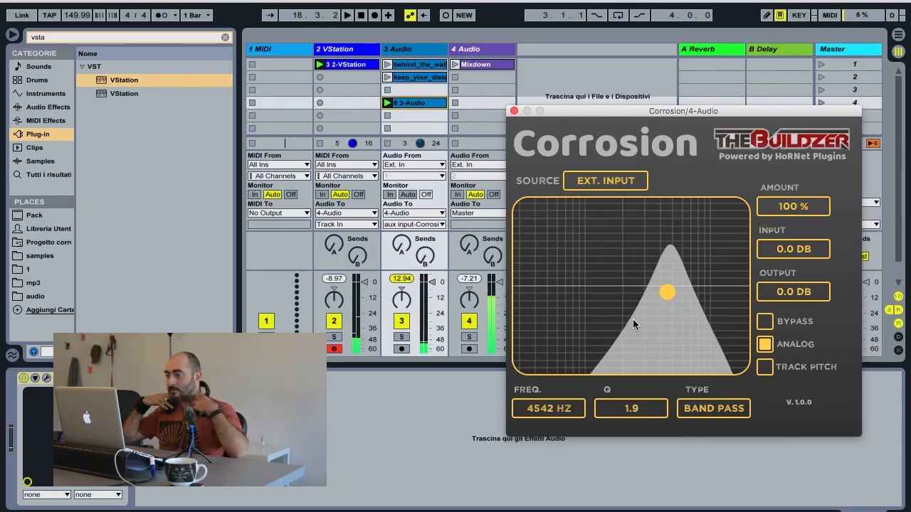
{"action": "left_click", "coordinate": [467, 323]}
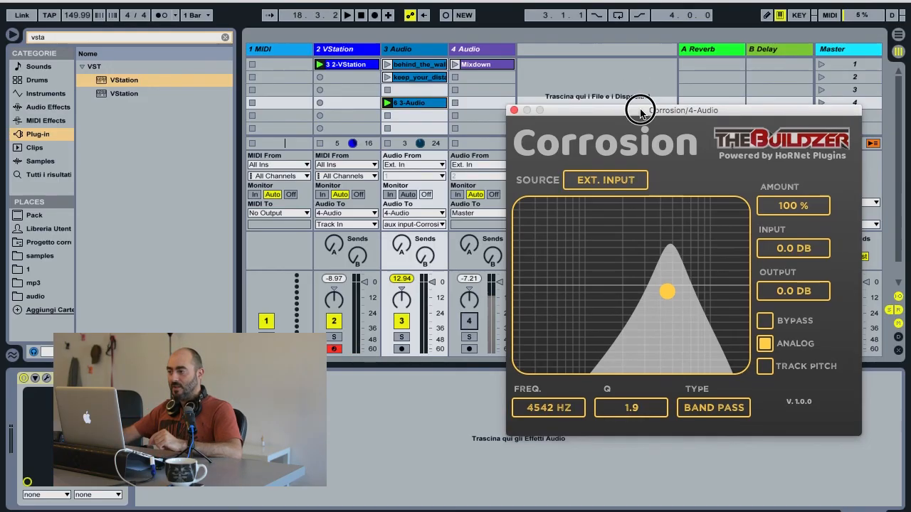
{"action": "left_click_drag", "start_coordinate": [638, 108], "coordinate": [609, 103]}
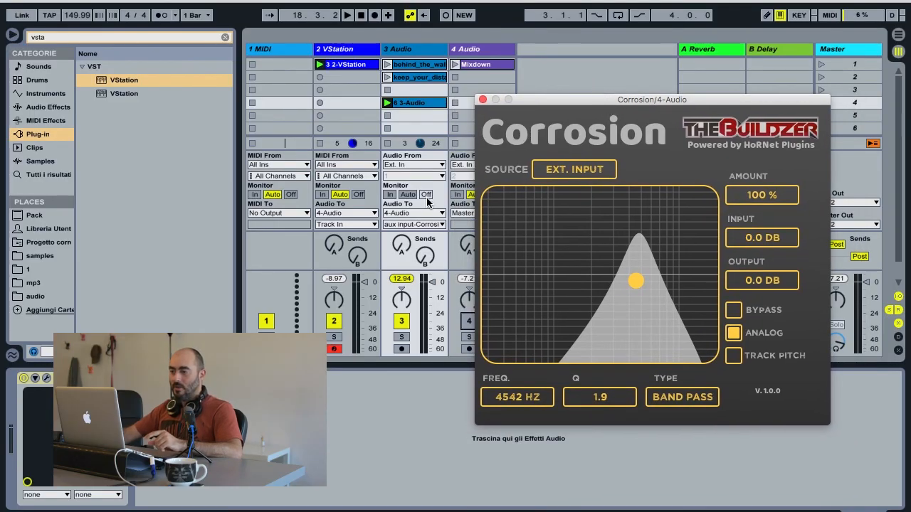